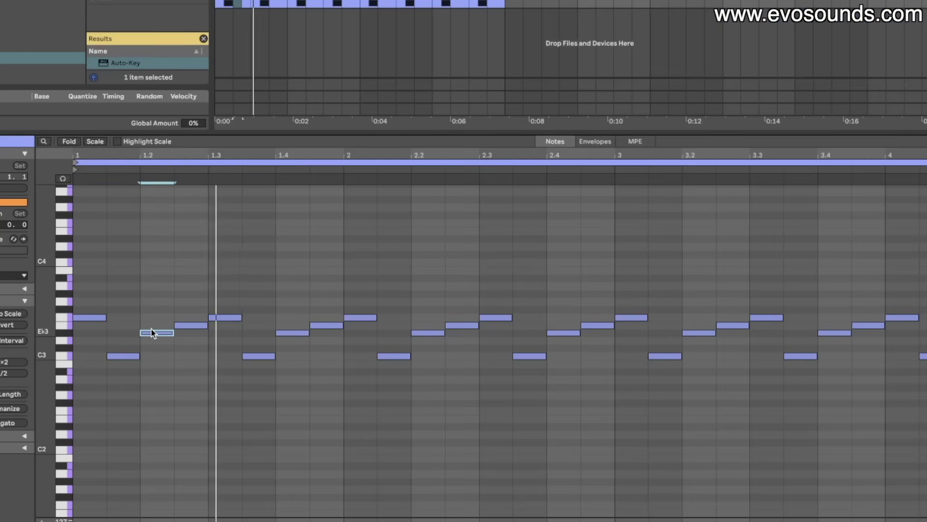
- Play the MIDI clip through the basic saw patch and examine its spectrum in the VISION 4X analyser
{"action": "left_click_drag", "start_coordinate": [64, 358], "coordinate": [82, 358]}
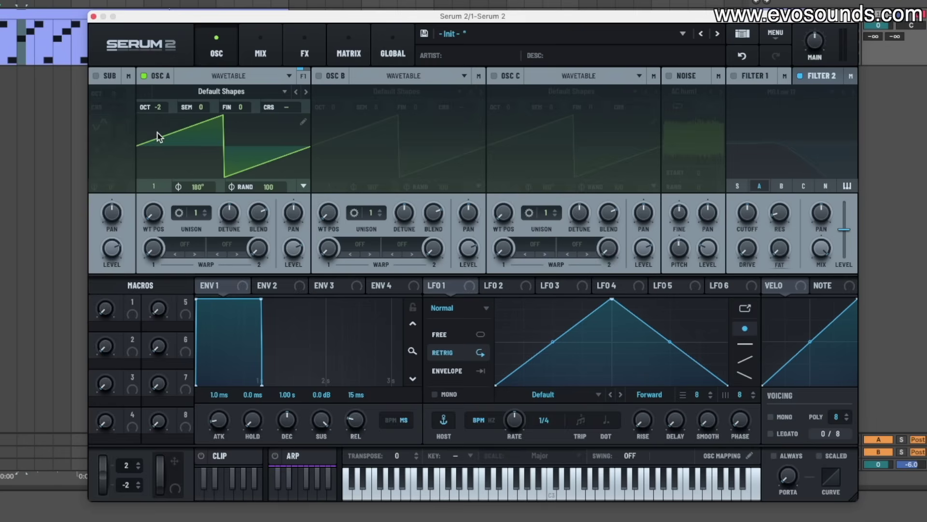
{"action": "left_click", "coordinate": [45, 19]}
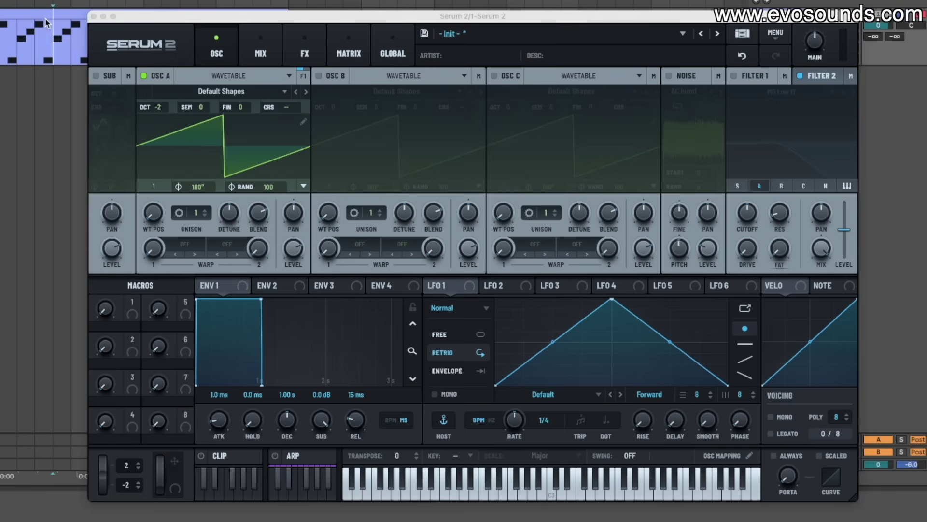
{"action": "key", "text": "space"}
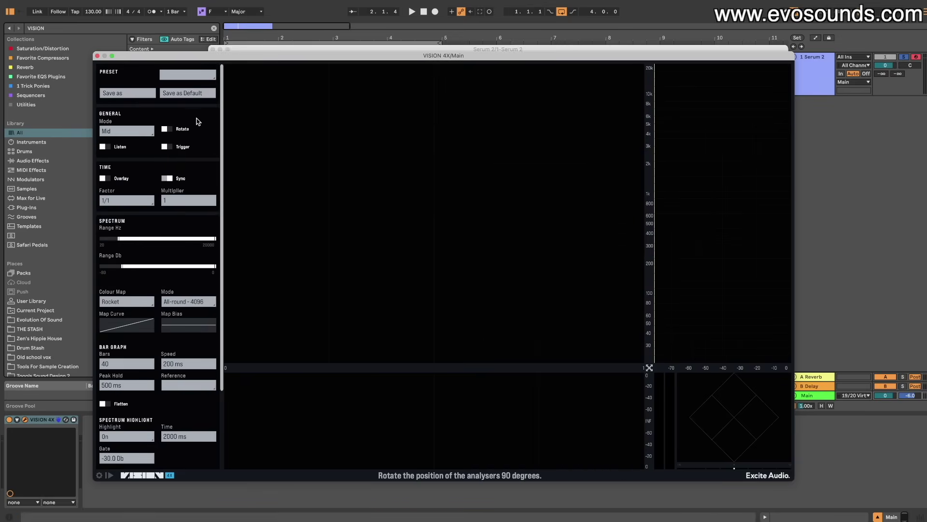
{"action": "left_click", "coordinate": [192, 75]}
{"action": "left_click", "coordinate": [192, 190]}
{"action": "key", "text": "space"}
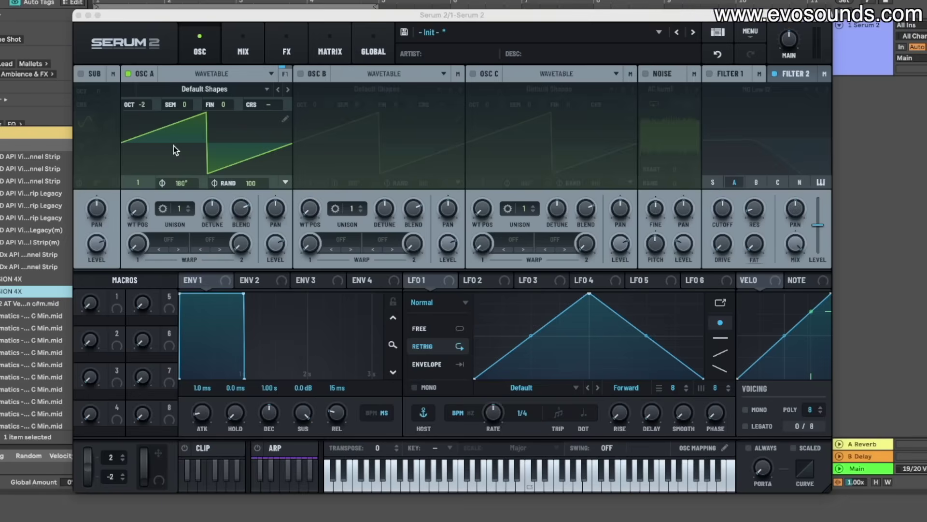
- Enable Filter 1 for OSC A, set its type to MG Low 24 and lower its cutoff slightly
{"action": "left_click", "coordinate": [709, 73]}
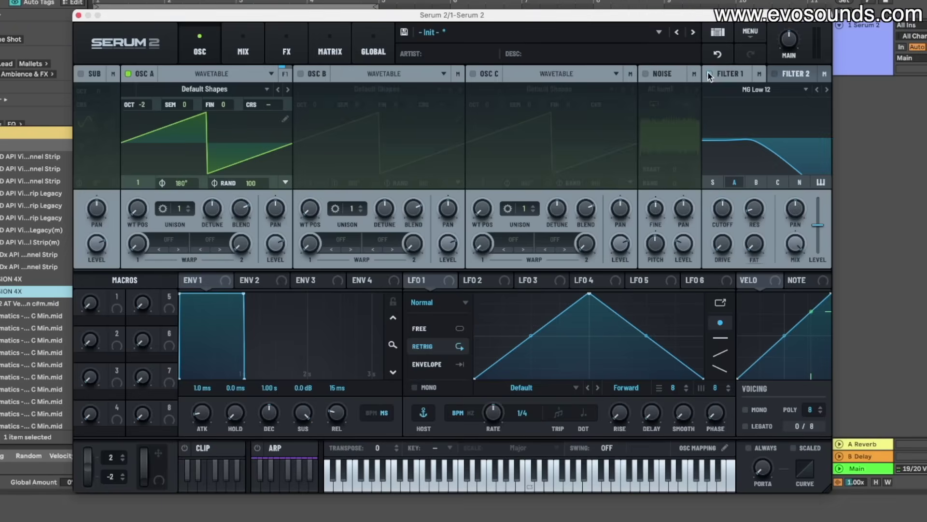
{"action": "left_click", "coordinate": [827, 89]}
{"action": "left_click", "coordinate": [827, 88]}
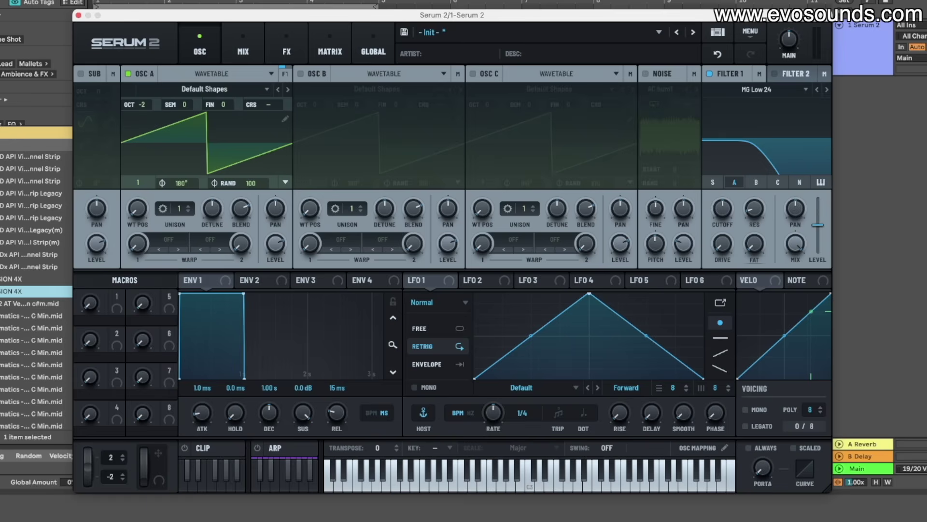
{"action": "key", "text": "super+alt+b"}
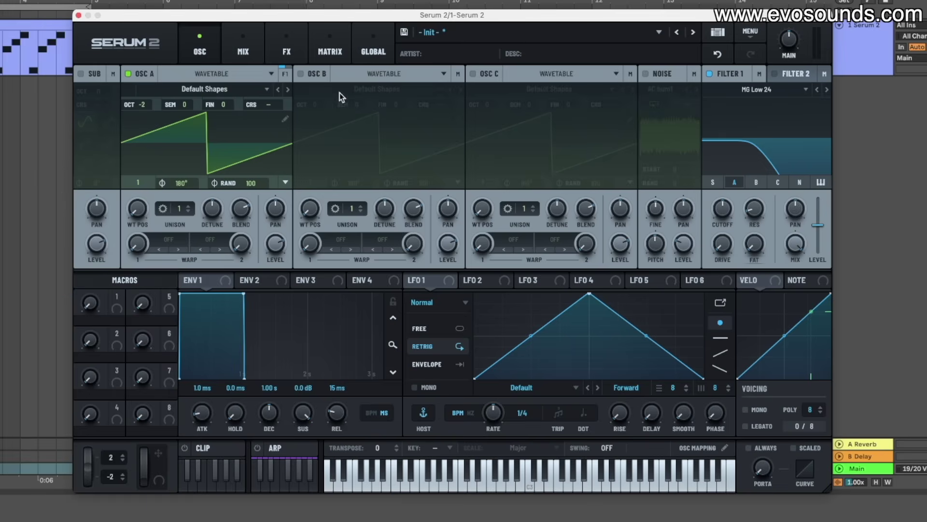
{"action": "left_click", "coordinate": [285, 74]}
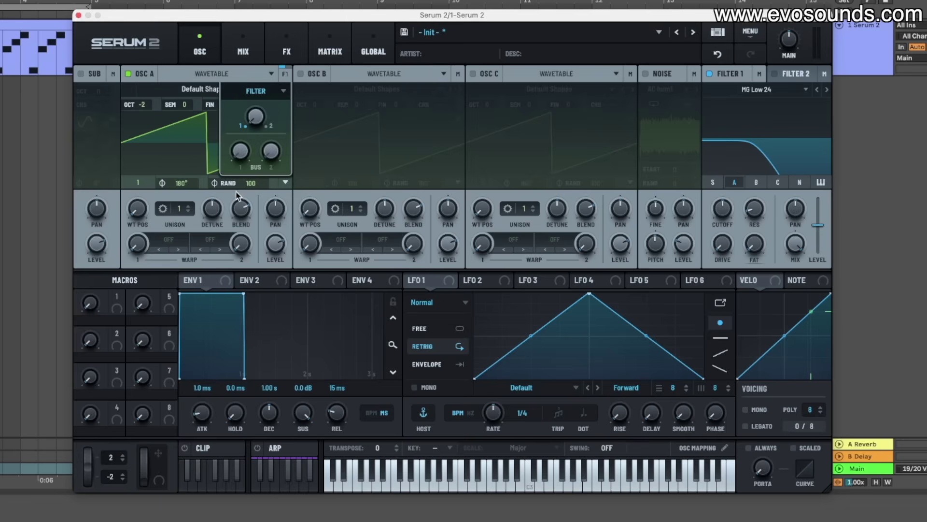
{"action": "mouse_move", "coordinate": [721, 206]}
{"action": "left_mouse_down"}
{"action": "mouse_move", "coordinate": [715, 215]}
{"action": "mouse_move", "coordinate": [727, 201]}
{"action": "left_mouse_up"}
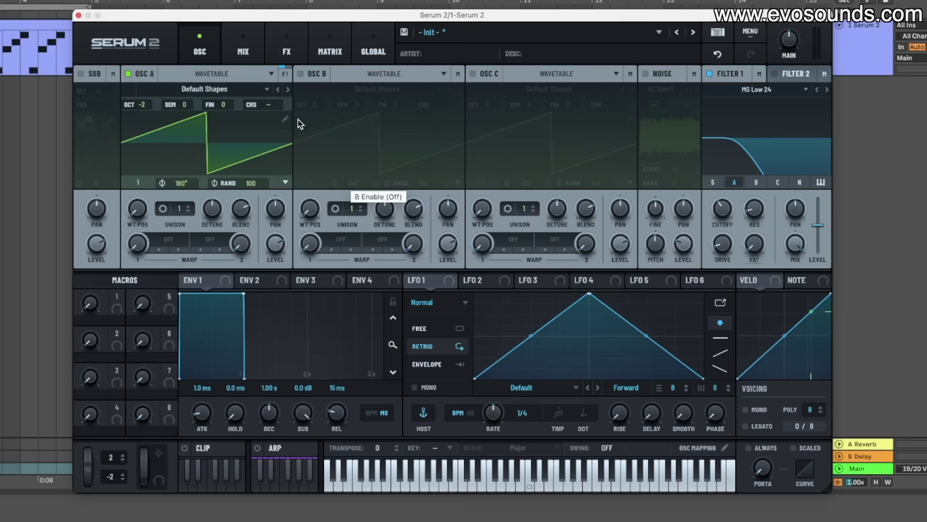
- Enable OSC C with the Electric Guitar [SL] spectral wavetable and set its octave to -3
{"action": "left_click", "coordinate": [472, 74]}
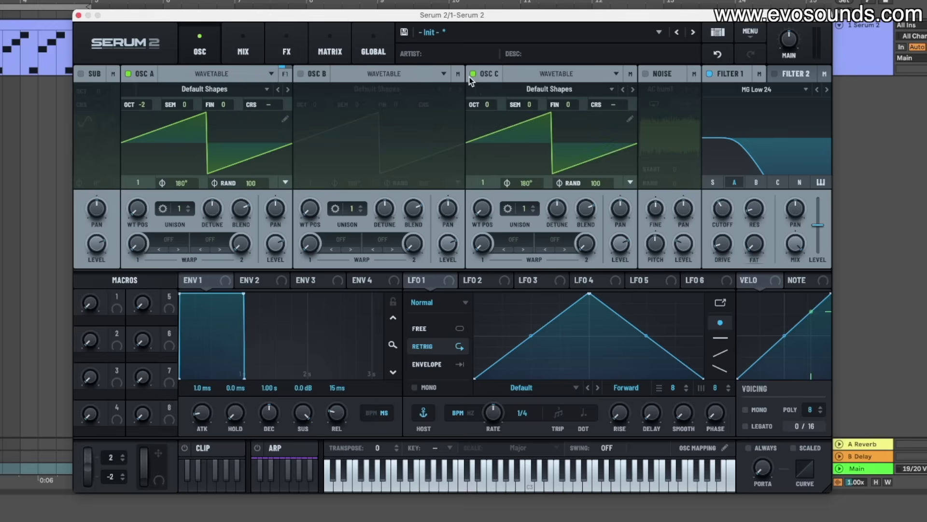
{"action": "left_click", "coordinate": [503, 91]}
{"action": "mouse_move", "coordinate": [506, 122]}
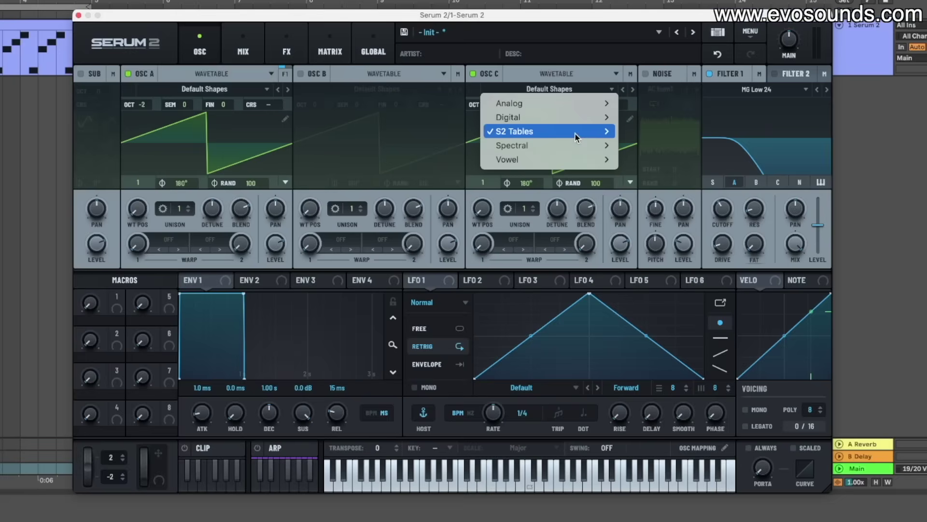
{"action": "mouse_move", "coordinate": [533, 145]}
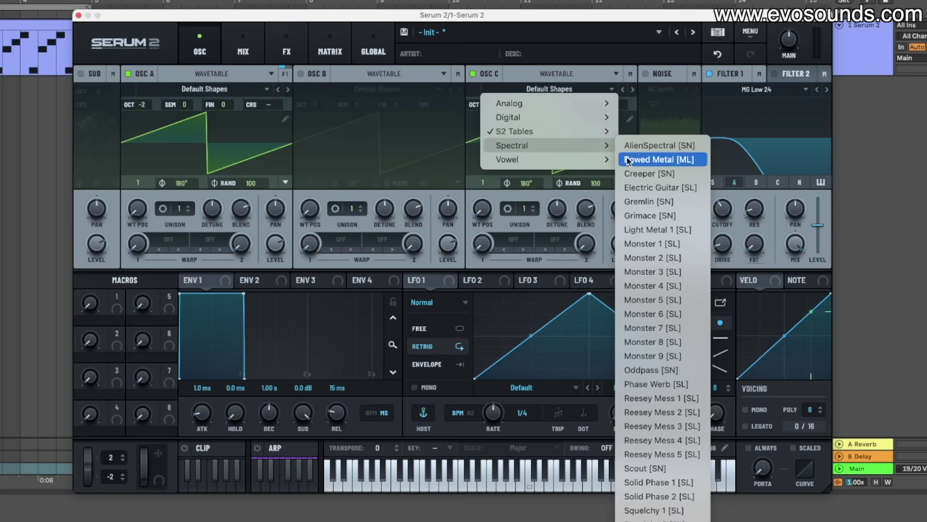
{"action": "left_click", "coordinate": [647, 185]}
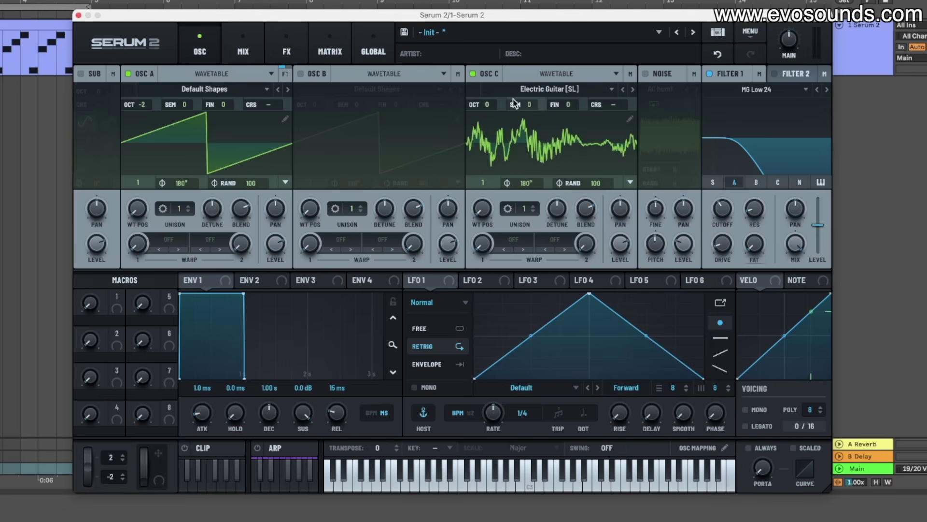
{"action": "left_click_drag", "start_coordinate": [490, 105], "coordinate": [488, 114]}
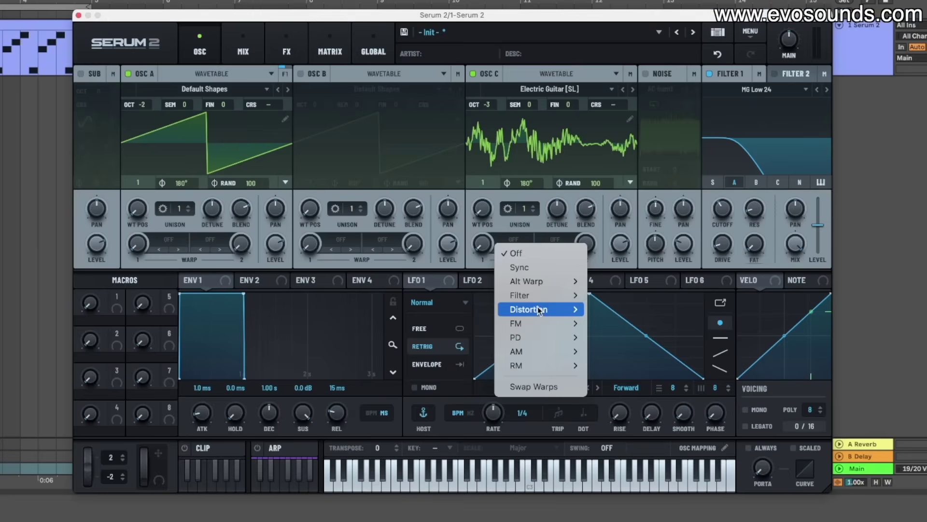
- Set OSC C's first warp mode to HPF and raise its amount to thin out the low end
{"action": "mouse_move", "coordinate": [536, 304]}
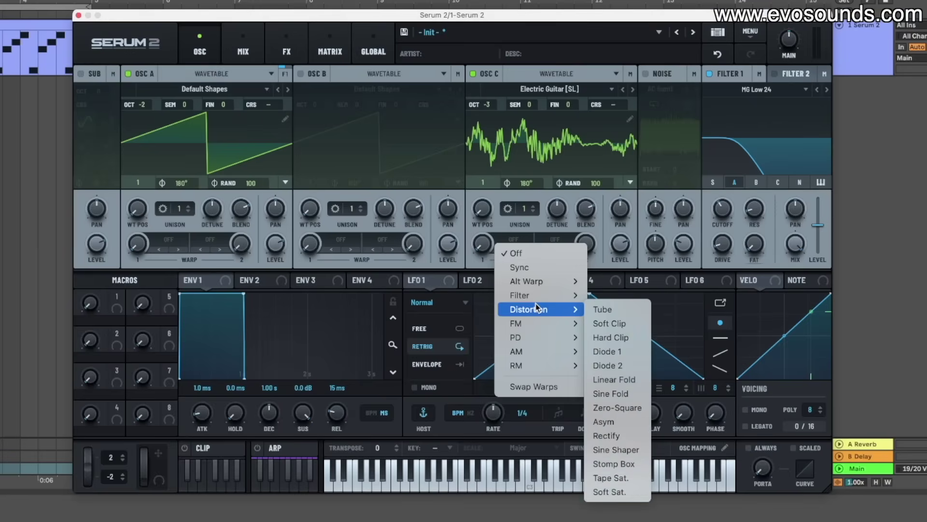
{"action": "left_click", "coordinate": [600, 309]}
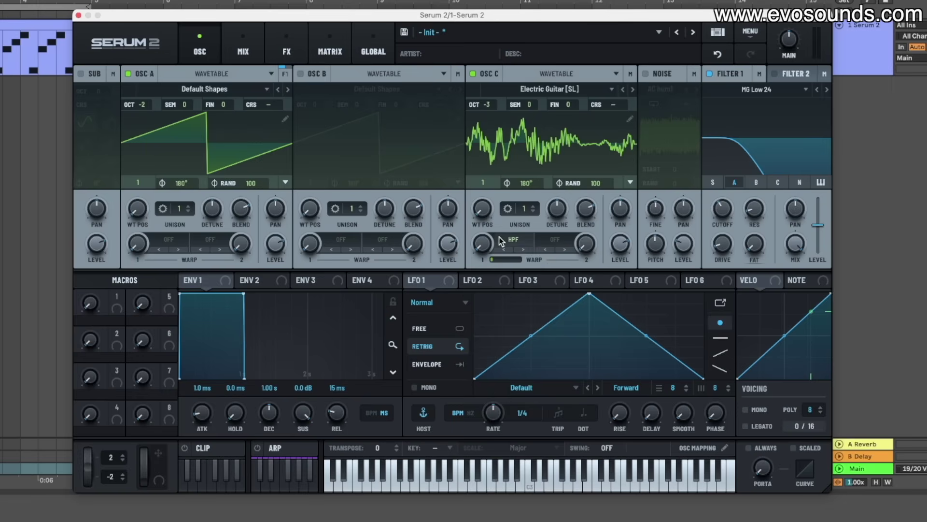
{"action": "mouse_move", "coordinate": [490, 244]}
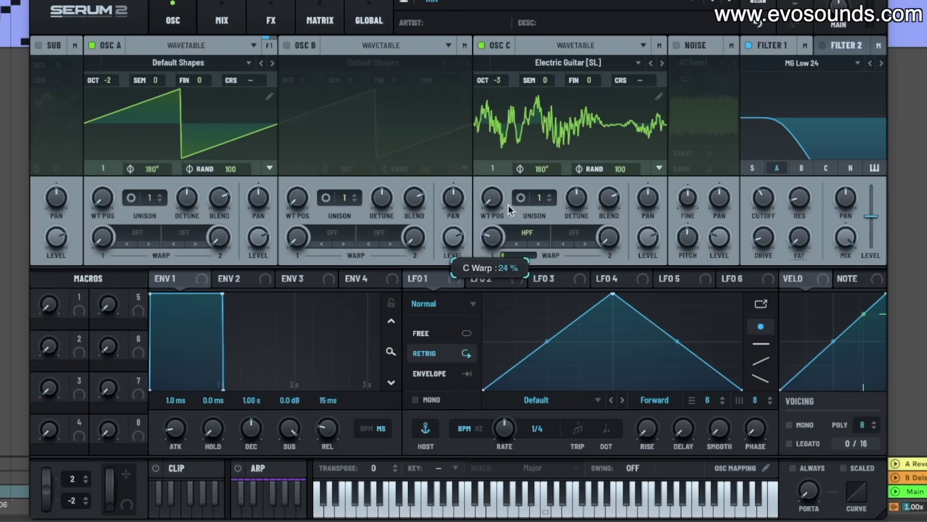
{"action": "mouse_move", "coordinate": [508, 205]}
{"action": "left_mouse_down"}
{"action": "mouse_move", "coordinate": [515, 184]}
{"action": "mouse_move", "coordinate": [508, 213]}
{"action": "left_mouse_up"}
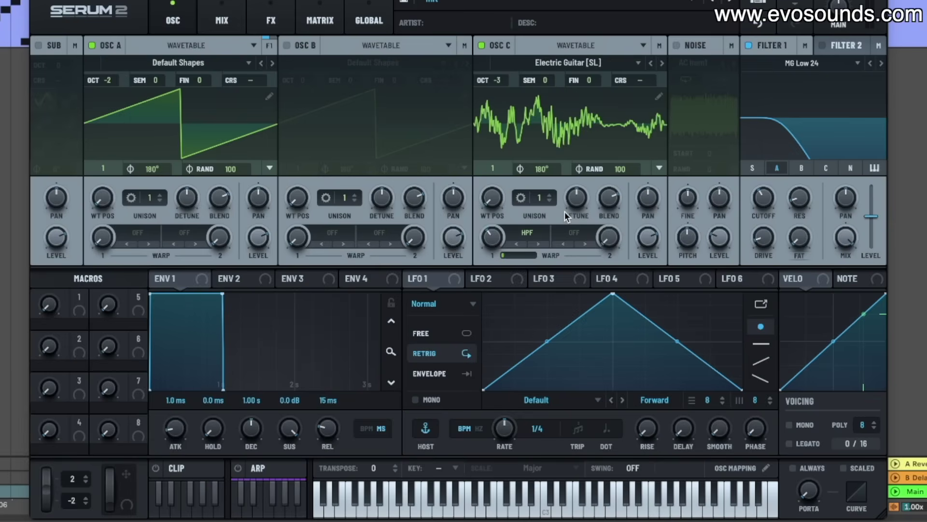
- Set OSC C's unison to 4 voices and its phase to 122°
{"action": "left_click", "coordinate": [548, 196]}
{"action": "left_click_drag", "start_coordinate": [540, 194], "coordinate": [541, 183]}
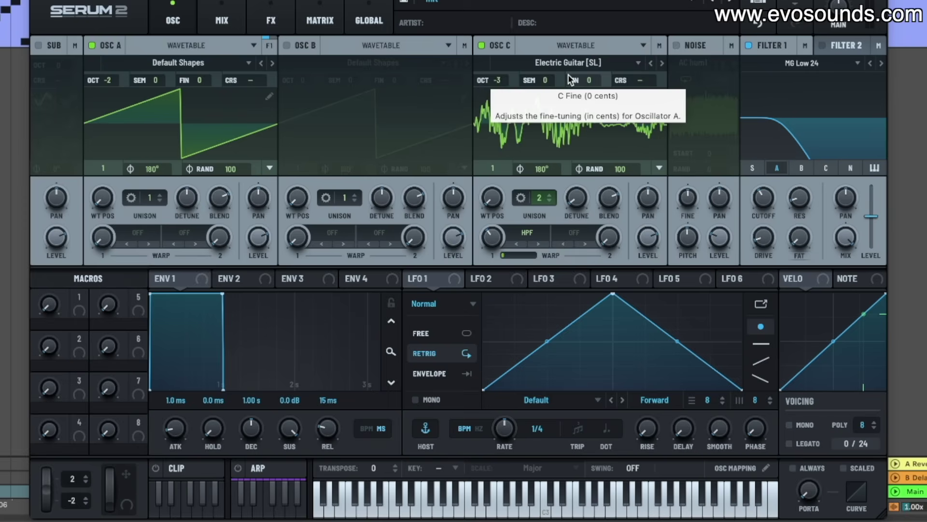
{"action": "left_click", "coordinate": [522, 199]}
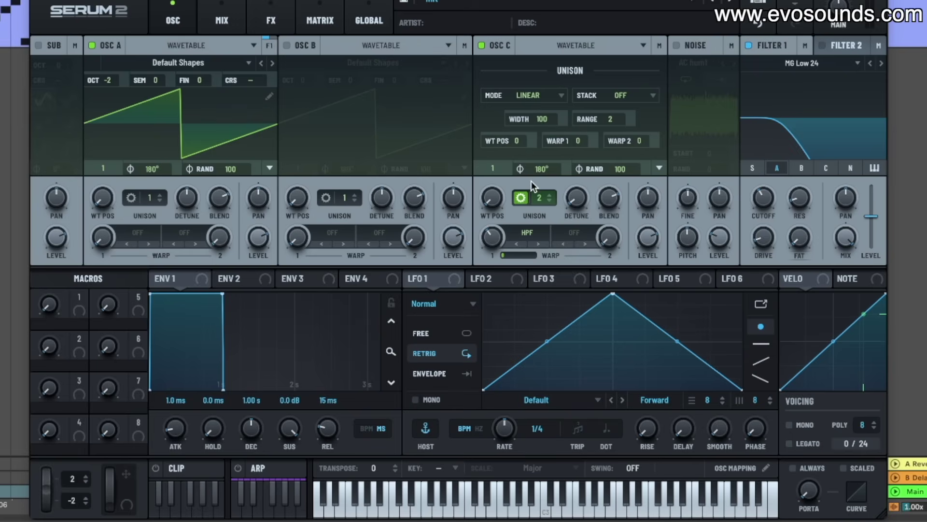
{"action": "left_click_drag", "start_coordinate": [549, 121], "coordinate": [550, 149]}
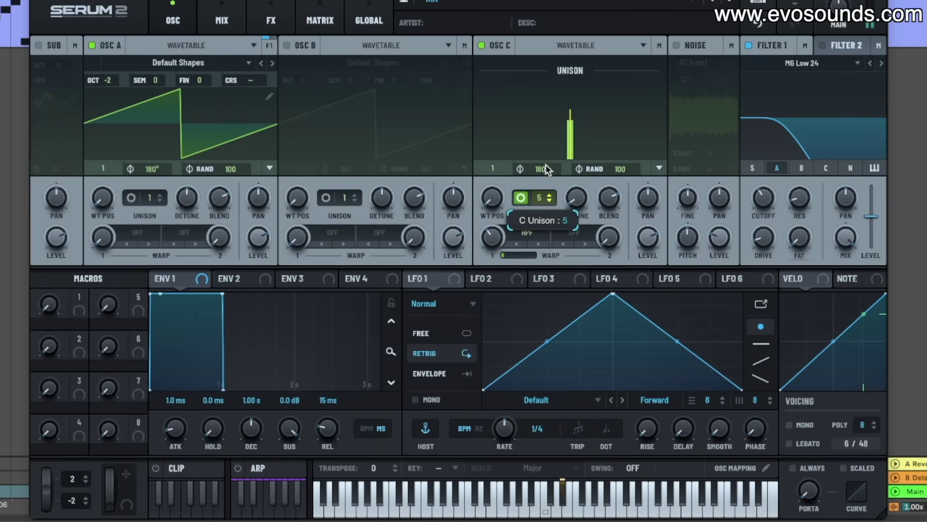
{"action": "left_click_drag", "start_coordinate": [576, 197], "coordinate": [571, 156]}
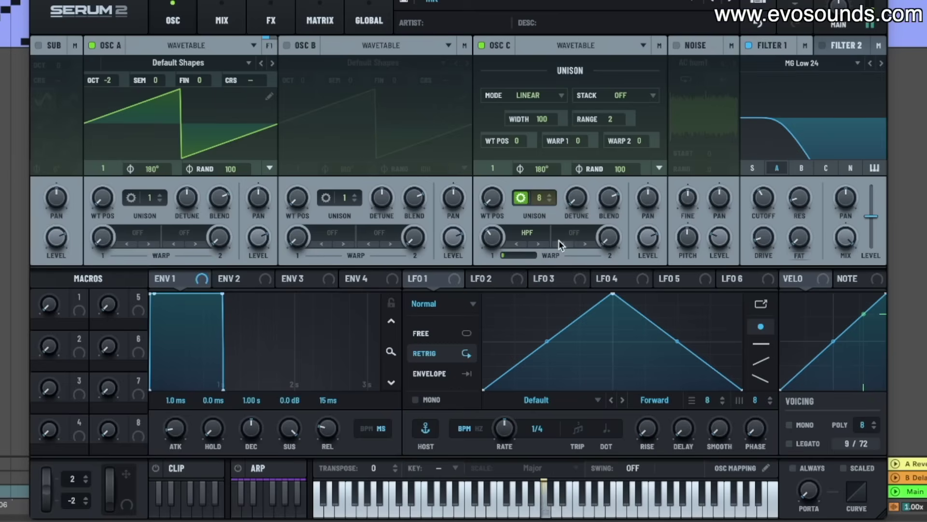
{"action": "left_click_drag", "start_coordinate": [546, 196], "coordinate": [534, 236]}
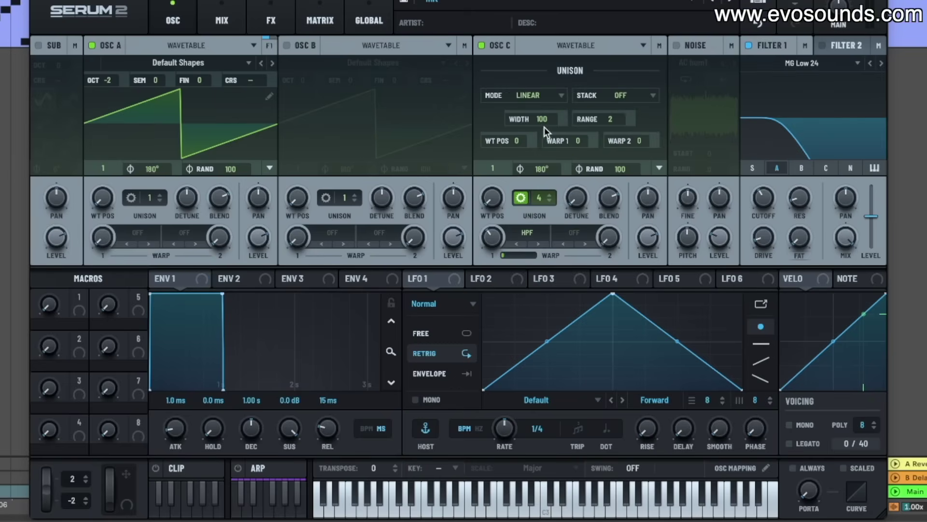
{"action": "double_click", "coordinate": [541, 198]}
{"action": "left_click", "coordinate": [534, 72]}
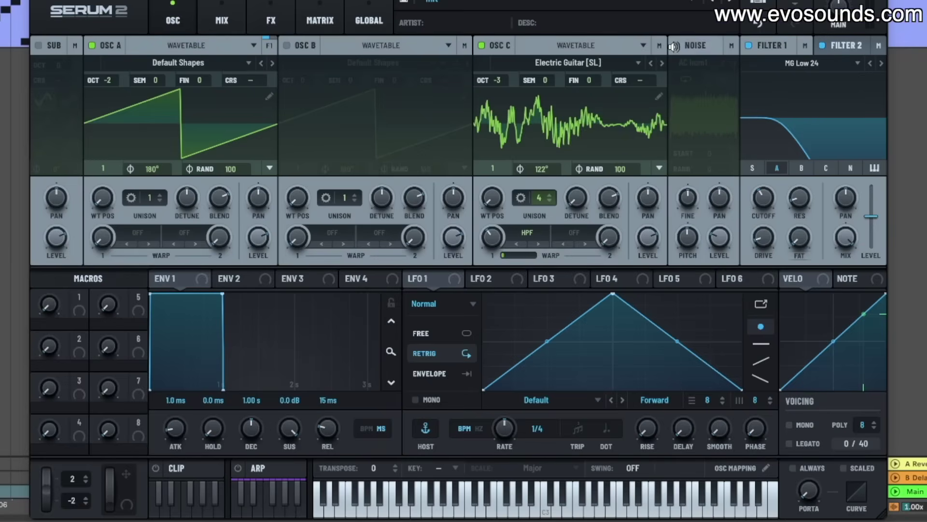
- Route oscillators B and C to Filter 2, with OSC C's filter balance fully on Filter 2 and OSC B switched off
{"action": "left_click", "coordinate": [661, 46]}
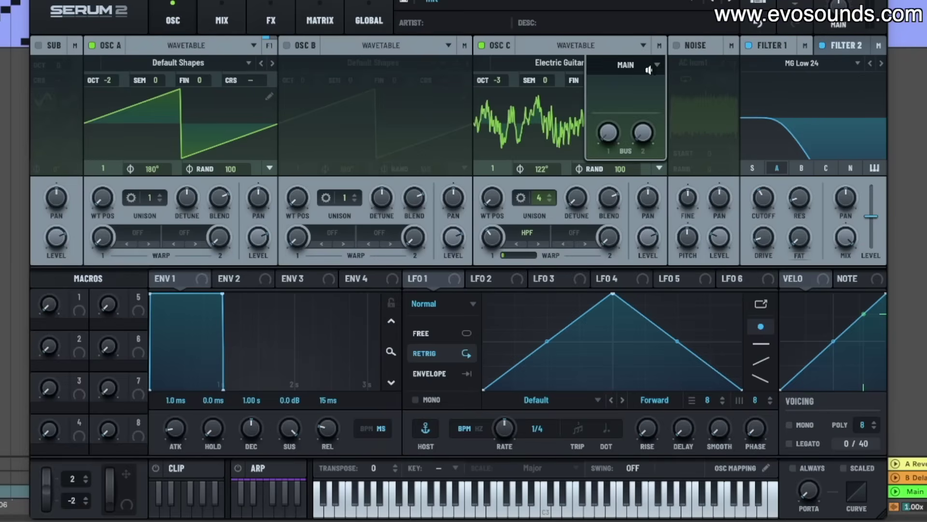
{"action": "left_click", "coordinate": [831, 47]}
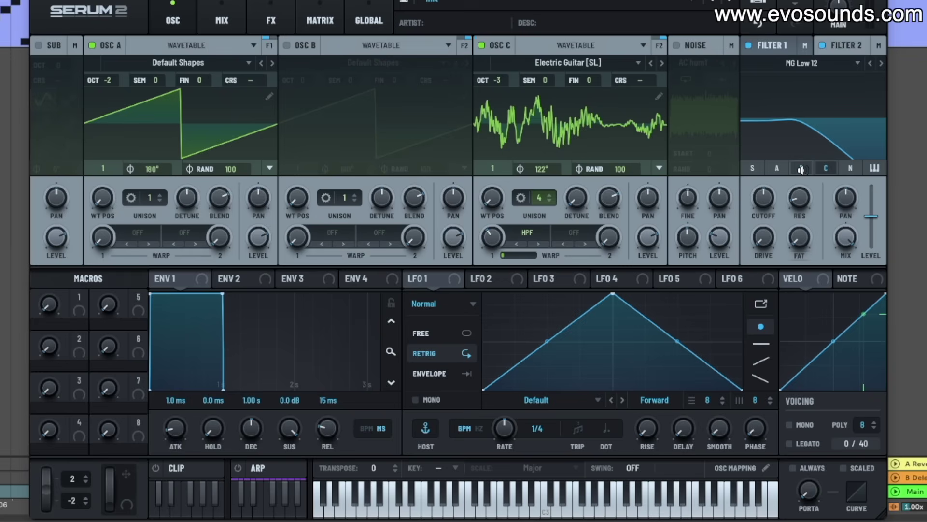
{"action": "left_click", "coordinate": [662, 45]}
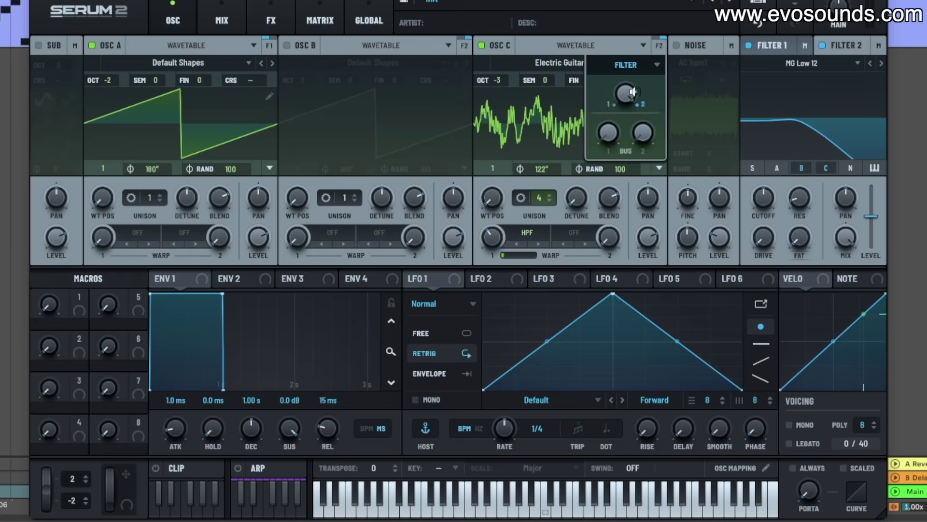
{"action": "left_click_drag", "start_coordinate": [627, 93], "coordinate": [624, 108]}
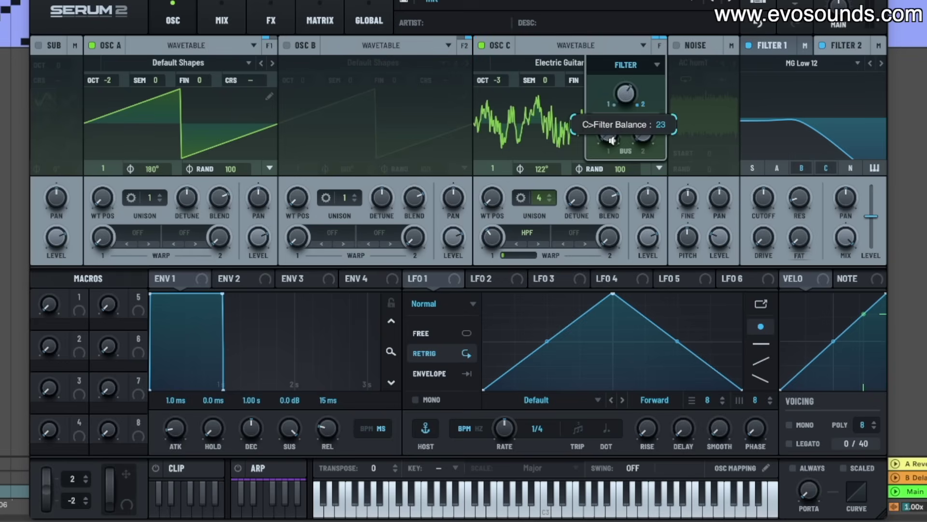
{"action": "left_click_drag", "start_coordinate": [612, 148], "coordinate": [608, 208]}
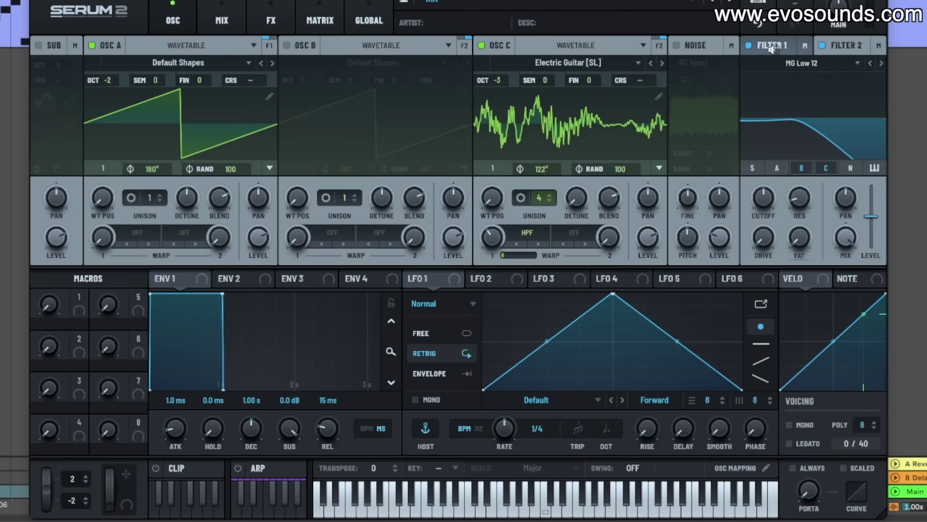
{"action": "left_click", "coordinate": [289, 46]}
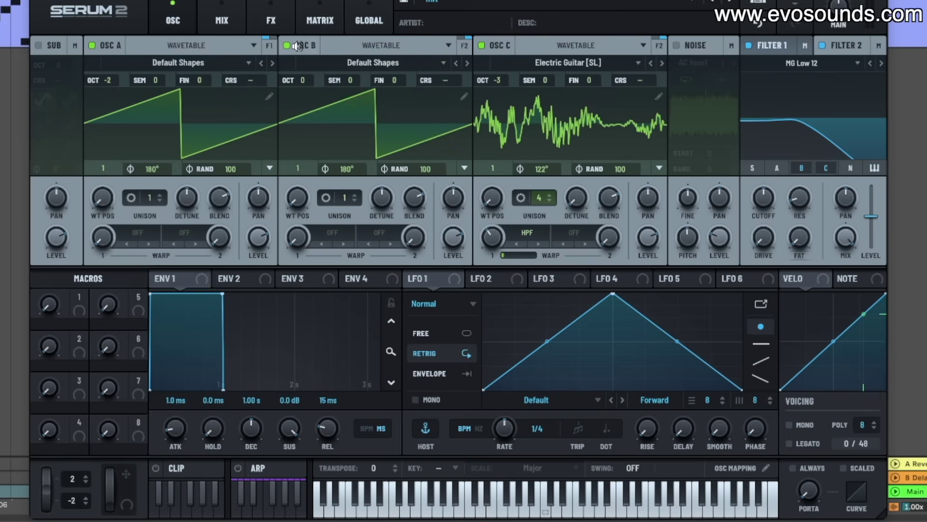
{"action": "left_click", "coordinate": [289, 46]}
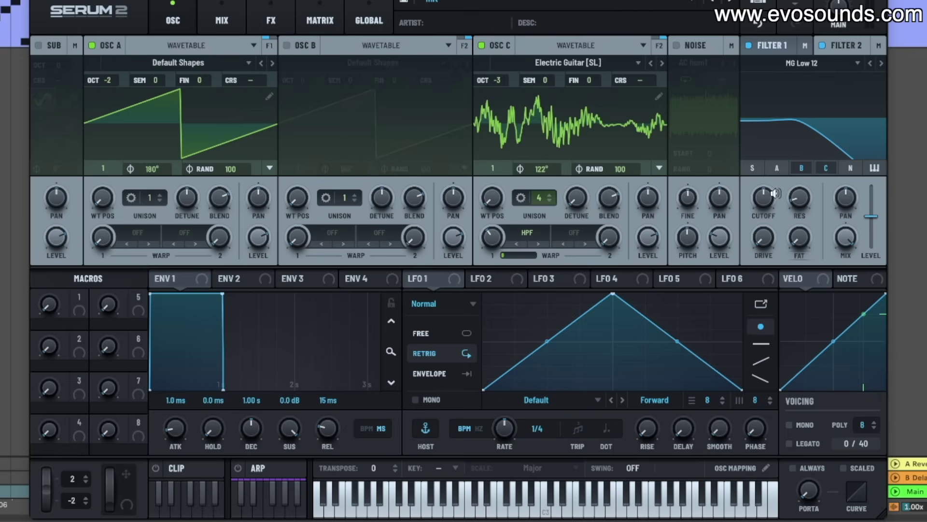
- Lower Filter 2's cutoff and shape ENV 2 with a 0.5 ms attack, 530 ms decay and no sustain
{"action": "left_click_drag", "start_coordinate": [764, 196], "coordinate": [765, 202]}
{"action": "left_click", "coordinate": [267, 284]}
{"action": "left_click_drag", "start_coordinate": [292, 423], "coordinate": [252, 451]}
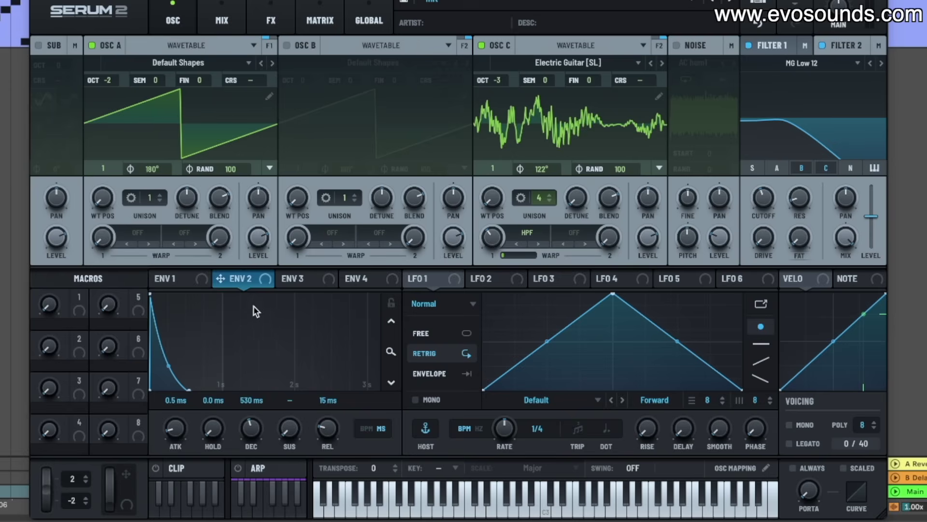
- Assign ENV 2 to Filter 2's cutoff, adjust the modulation depth and lengthen the envelope's decay to 639 ms
{"action": "left_click_drag", "start_coordinate": [244, 284], "coordinate": [752, 202]}
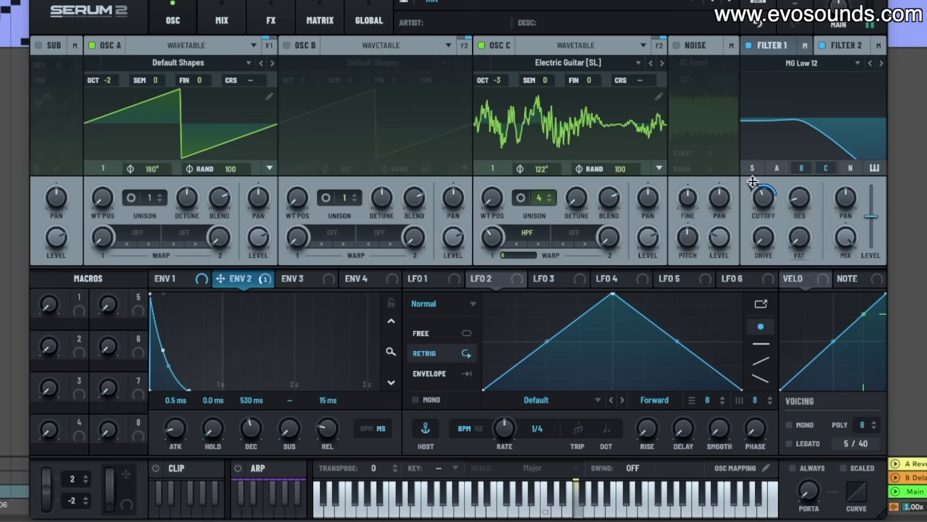
{"action": "left_click_drag", "start_coordinate": [756, 202], "coordinate": [763, 182]}
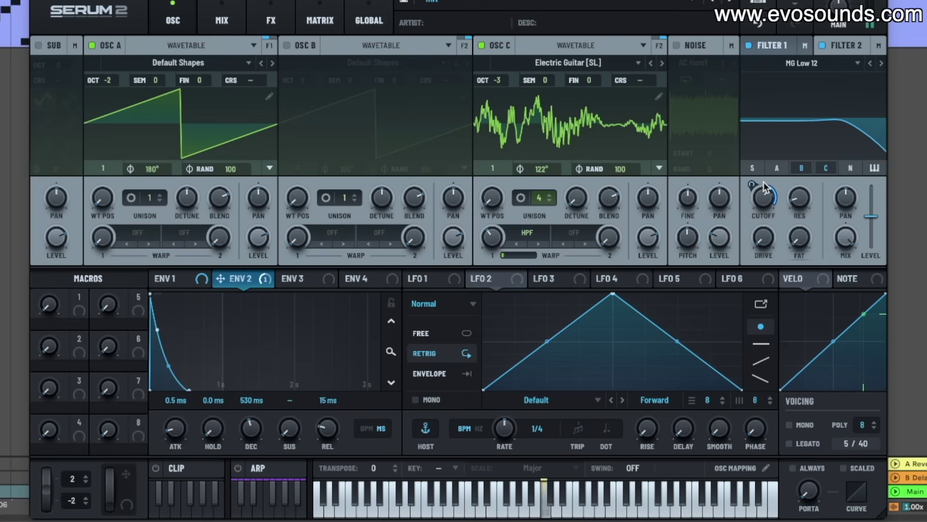
{"action": "left_click_drag", "start_coordinate": [246, 438], "coordinate": [247, 428]}
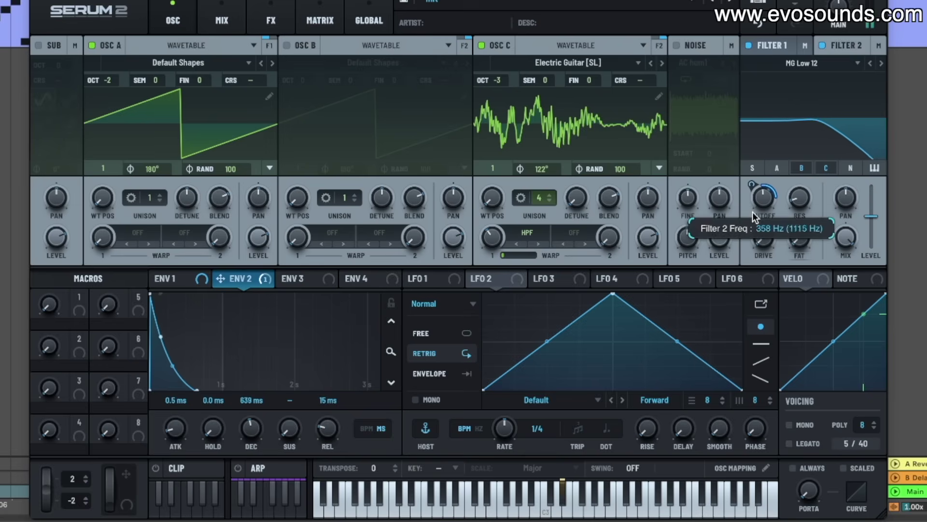
- Try the MG Low 18 type on Filter 2, return it to MG Low 12 and raise the cutoff
{"action": "left_click", "coordinate": [882, 63]}
{"action": "left_click", "coordinate": [858, 63]}
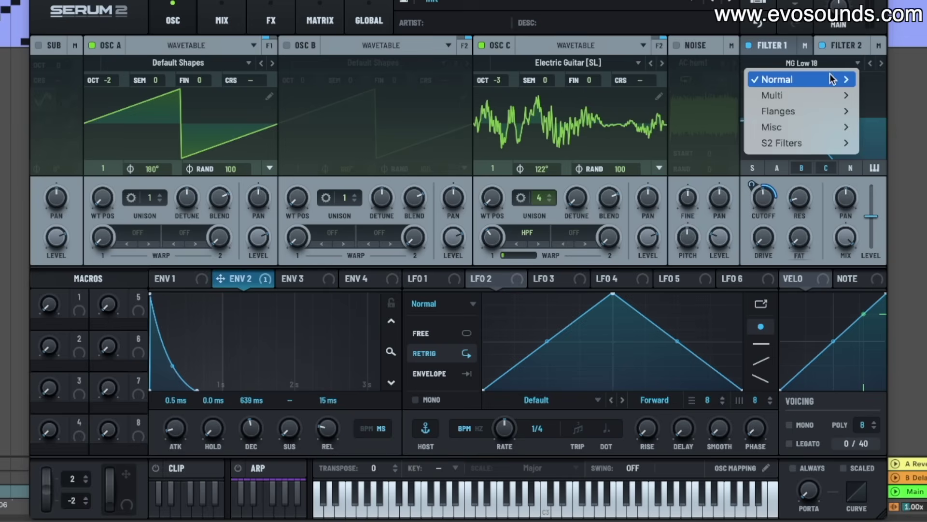
{"action": "mouse_move", "coordinate": [829, 78]}
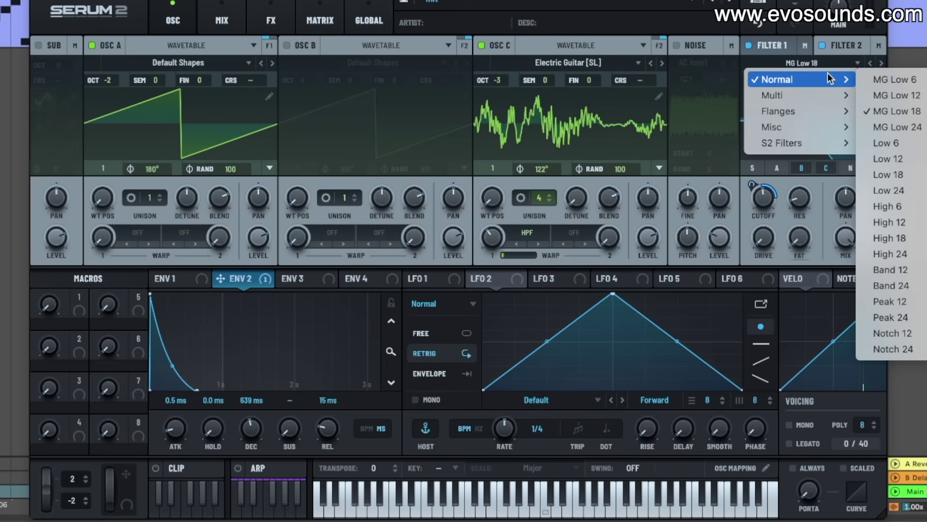
{"action": "left_click", "coordinate": [919, 95]}
{"action": "left_click_drag", "start_coordinate": [764, 196], "coordinate": [764, 180]}
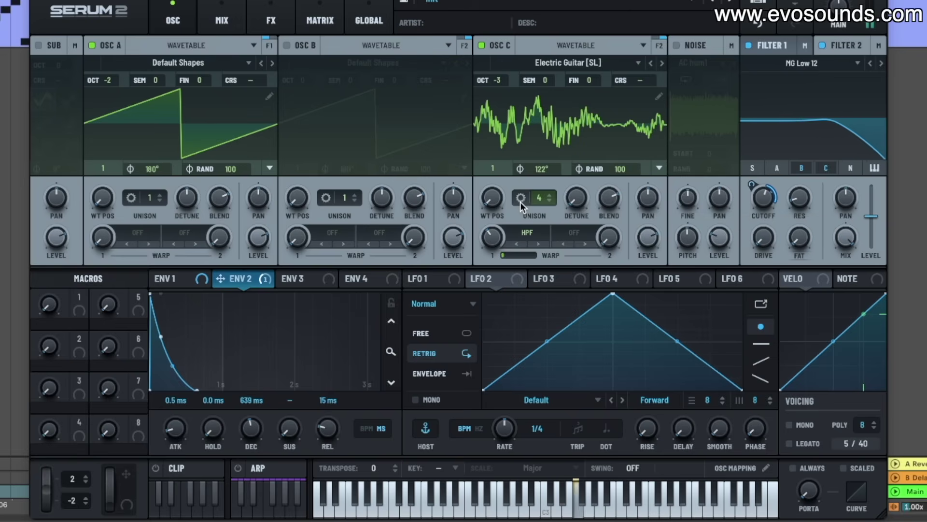
- Audition OSC C's wavetables one by one through the Light Metal and Monster tables and settle on Oddpass [SN]
{"action": "left_click", "coordinate": [657, 63]}
{"action": "left_click", "coordinate": [657, 64]}
{"action": "left_click", "coordinate": [657, 63]}
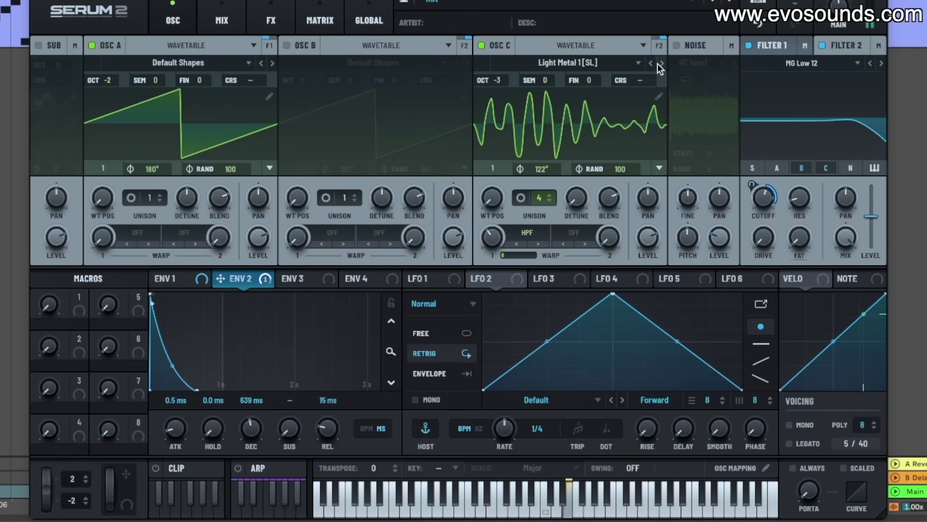
{"action": "left_click", "coordinate": [657, 63]}
{"action": "left_click", "coordinate": [657, 64]}
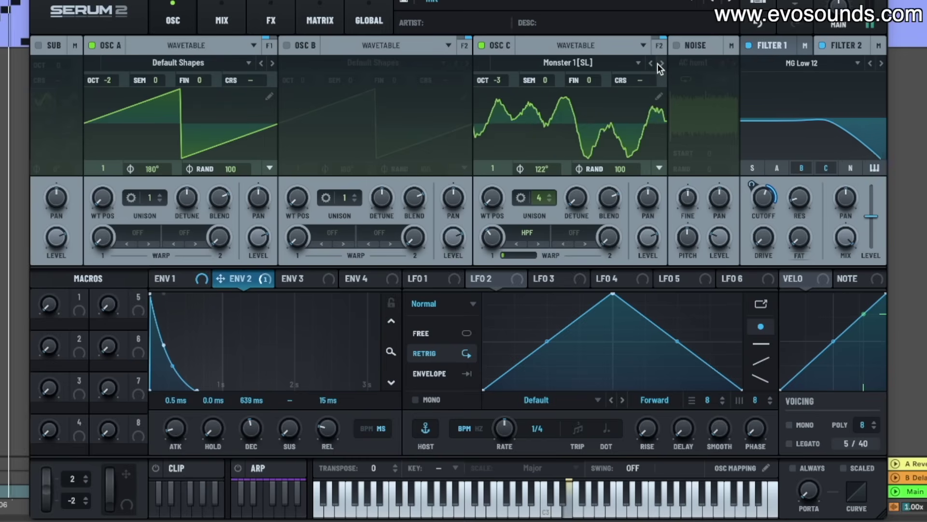
{"action": "left_click", "coordinate": [657, 63]}
{"action": "left_click", "coordinate": [657, 63]}
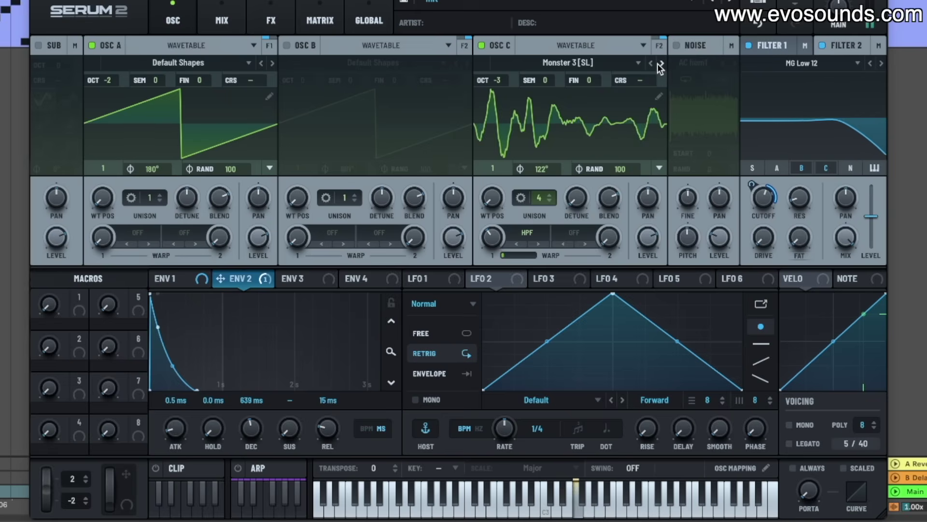
{"action": "left_click", "coordinate": [657, 63]}
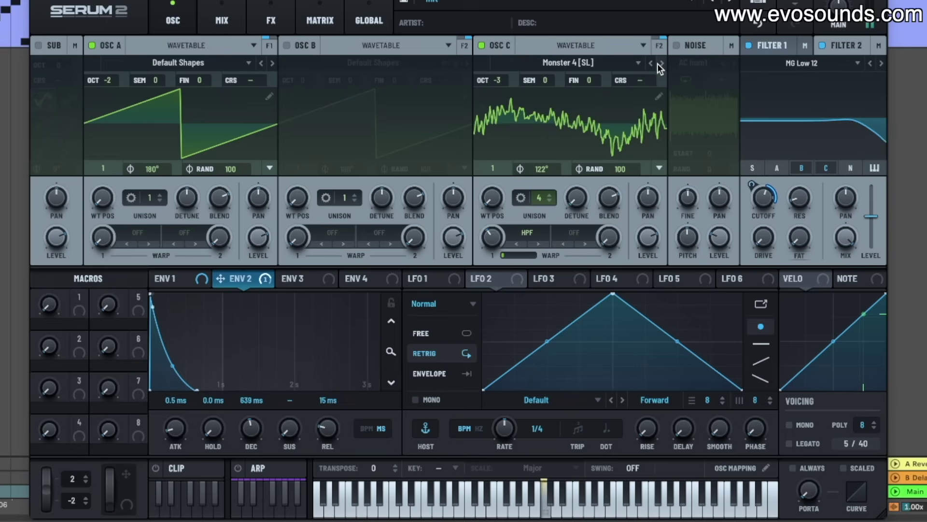
{"action": "left_click", "coordinate": [657, 63]}
{"action": "left_click", "coordinate": [657, 63]}
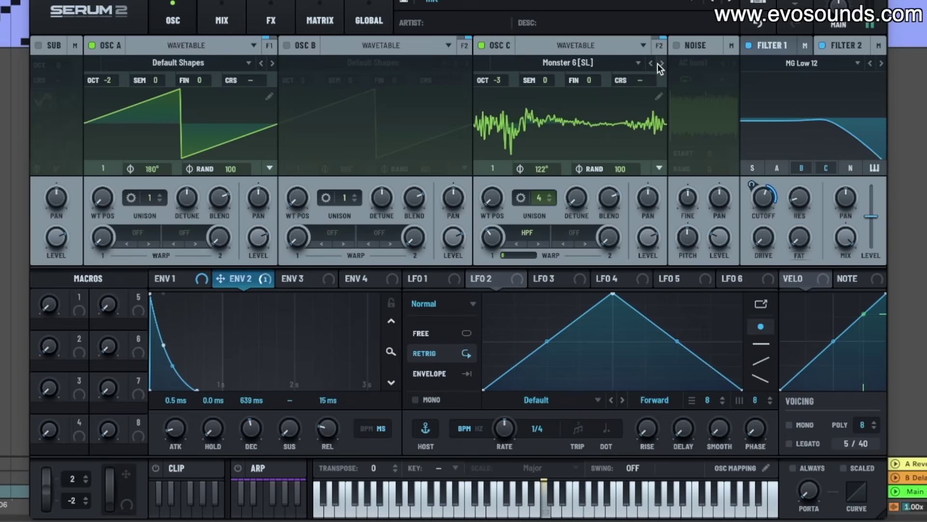
{"action": "left_click", "coordinate": [657, 63]}
{"action": "left_click", "coordinate": [657, 63]}
{"action": "left_click", "coordinate": [657, 63]}
{"action": "left_click", "coordinate": [657, 63]}
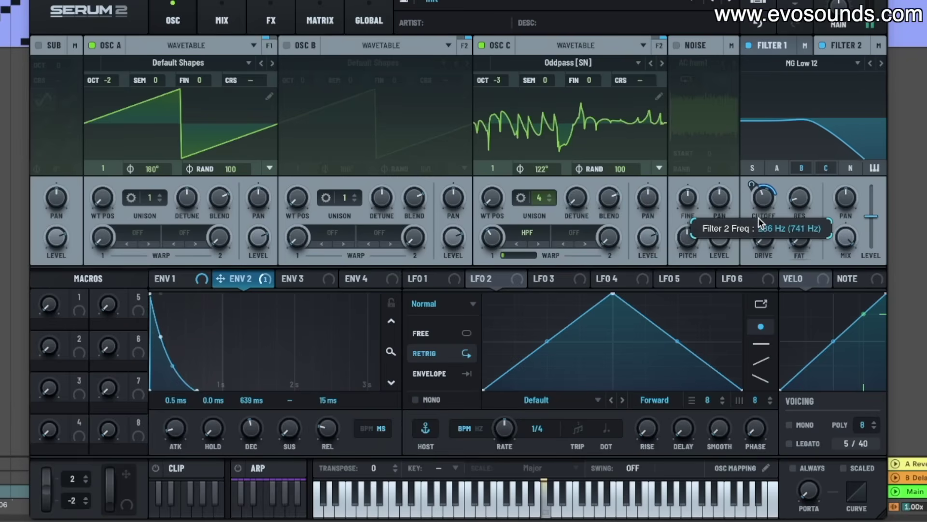
- Switch on OSC B, load the analog wavetable Jno and set its octave to -1
{"action": "left_click", "coordinate": [287, 45]}
{"action": "left_click", "coordinate": [366, 63]}
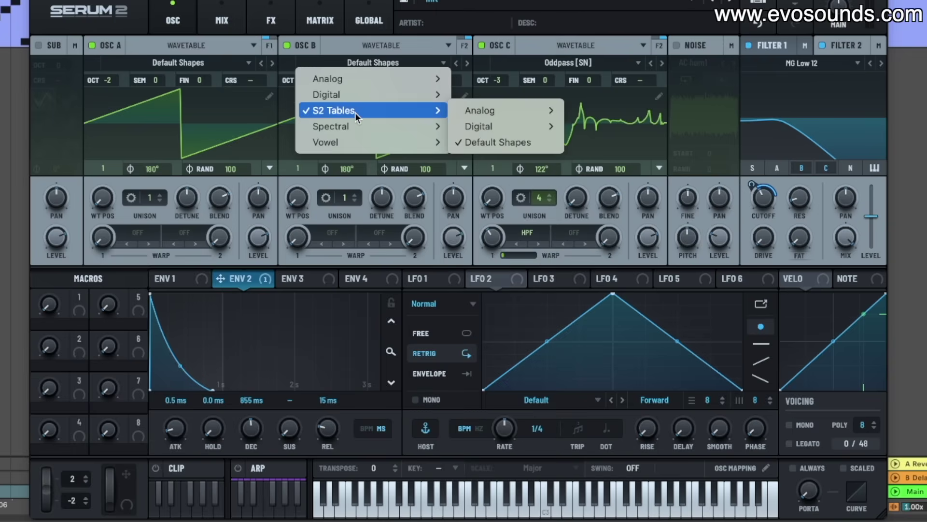
{"action": "mouse_move", "coordinate": [348, 80]}
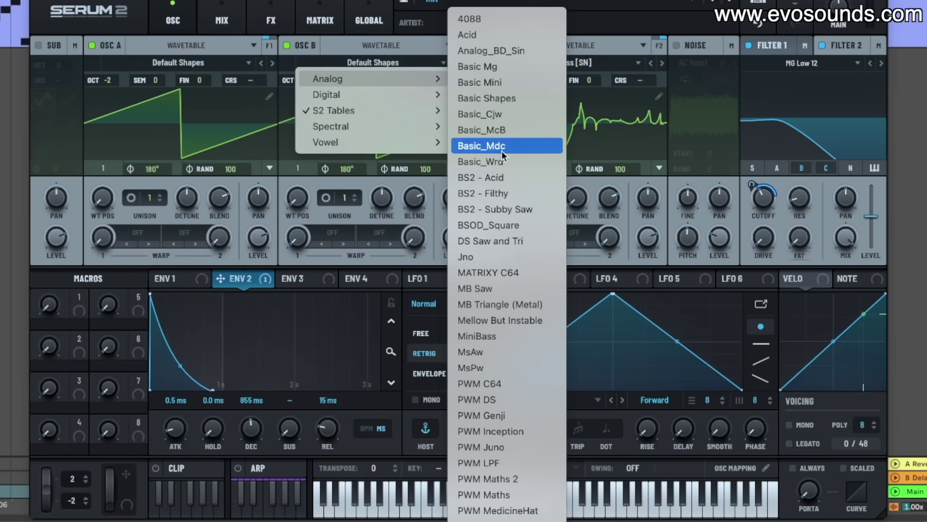
{"action": "left_click", "coordinate": [477, 255]}
{"action": "left_click_drag", "start_coordinate": [304, 81], "coordinate": [300, 98]}
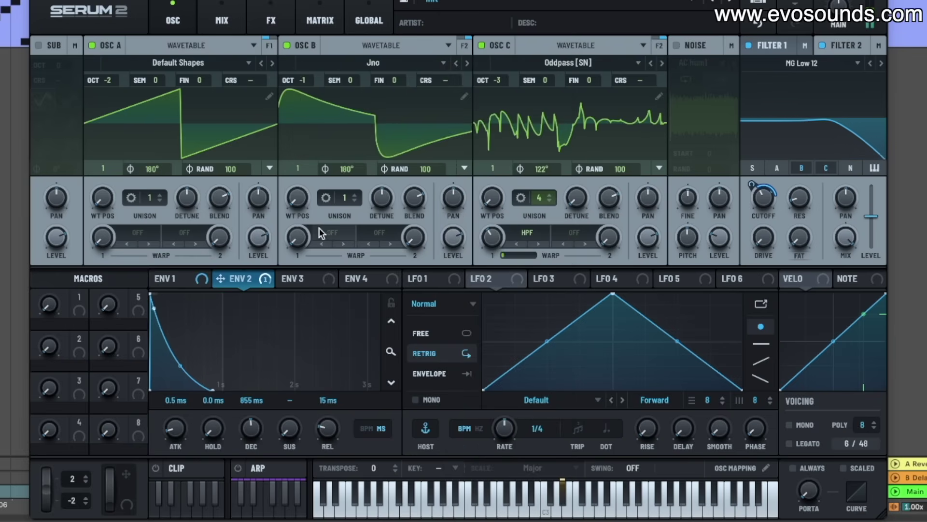
- Set OSC B's first warp mode to the HPF filter
{"action": "left_click", "coordinate": [331, 234]}
{"action": "mouse_move", "coordinate": [353, 285]}
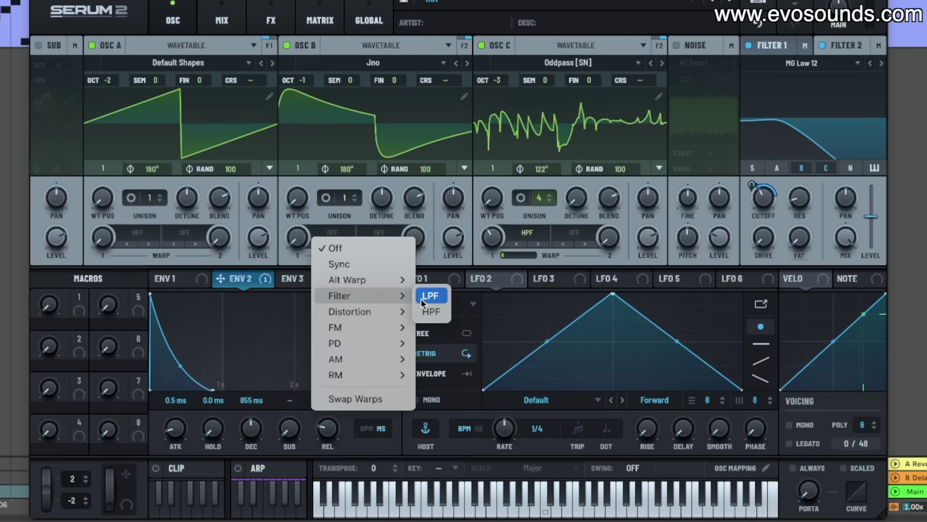
{"action": "left_click", "coordinate": [431, 312]}
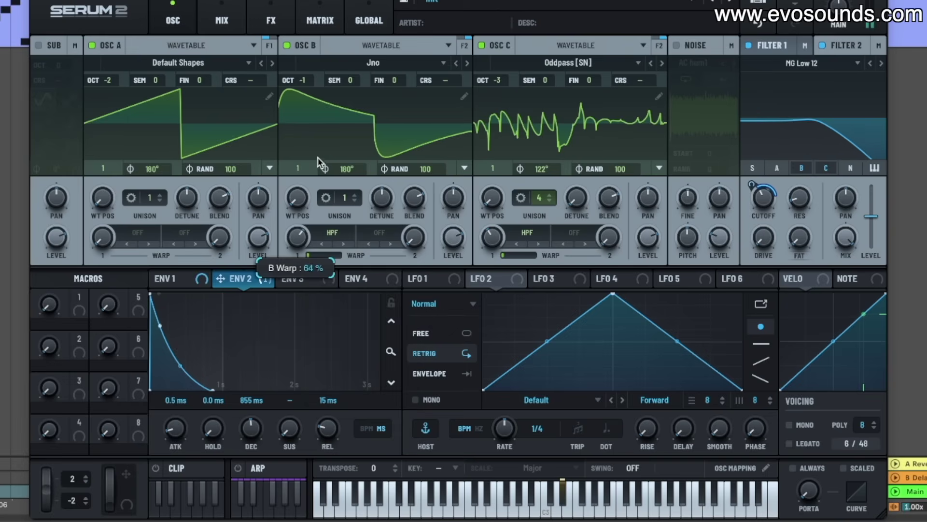
- Set OSC B's wavetable position to 8 and lower its level
{"action": "left_click_drag", "start_coordinate": [310, 79], "coordinate": [309, 145]}
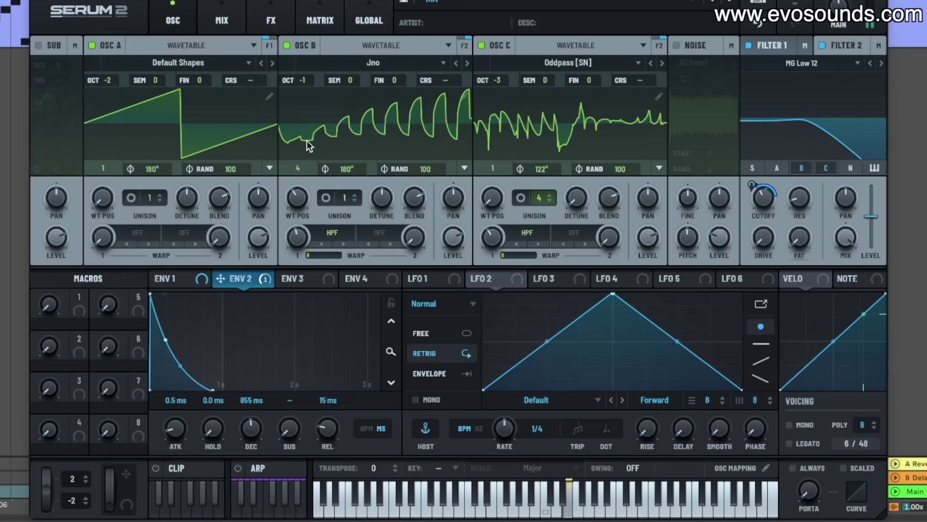
{"action": "left_click_drag", "start_coordinate": [453, 238], "coordinate": [451, 265]}
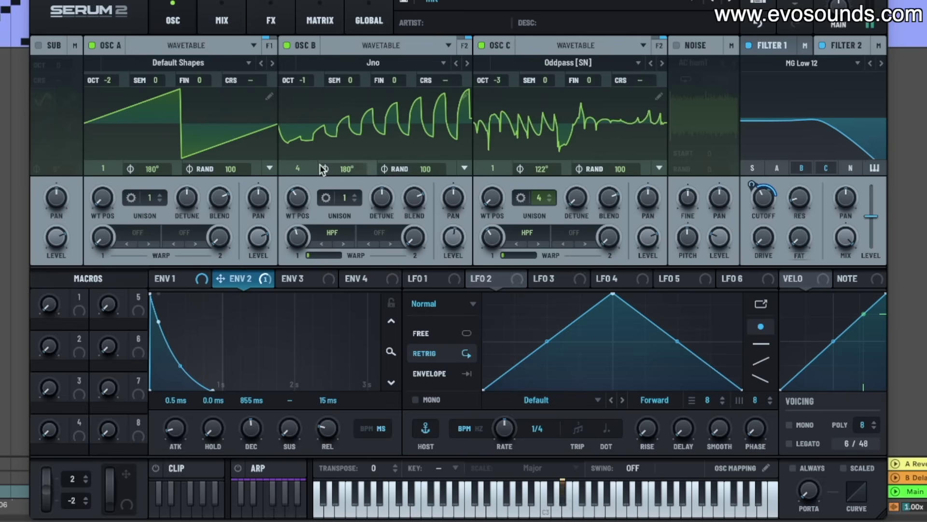
{"action": "left_click_drag", "start_coordinate": [298, 207], "coordinate": [315, 154]}
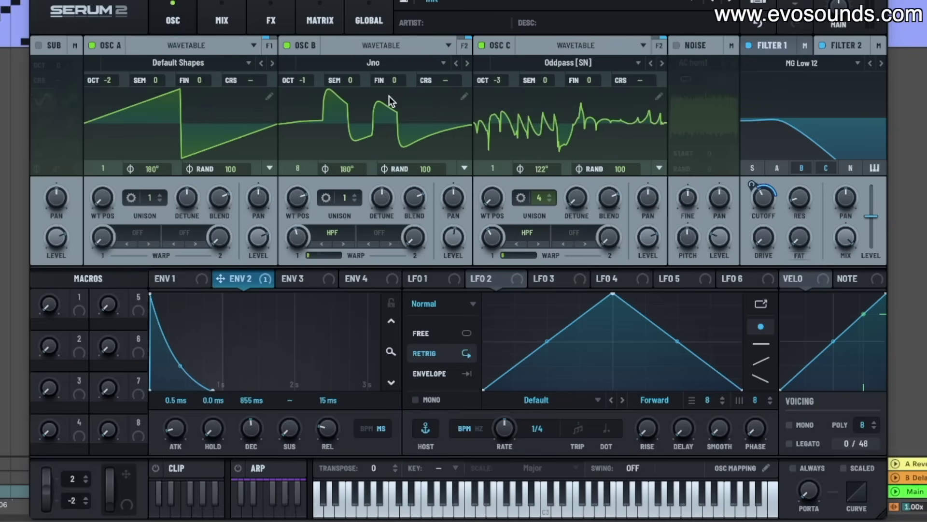
- Try OSC C at octave -2, then return it to octave -3
{"action": "left_click_drag", "start_coordinate": [498, 80], "coordinate": [497, 73]}
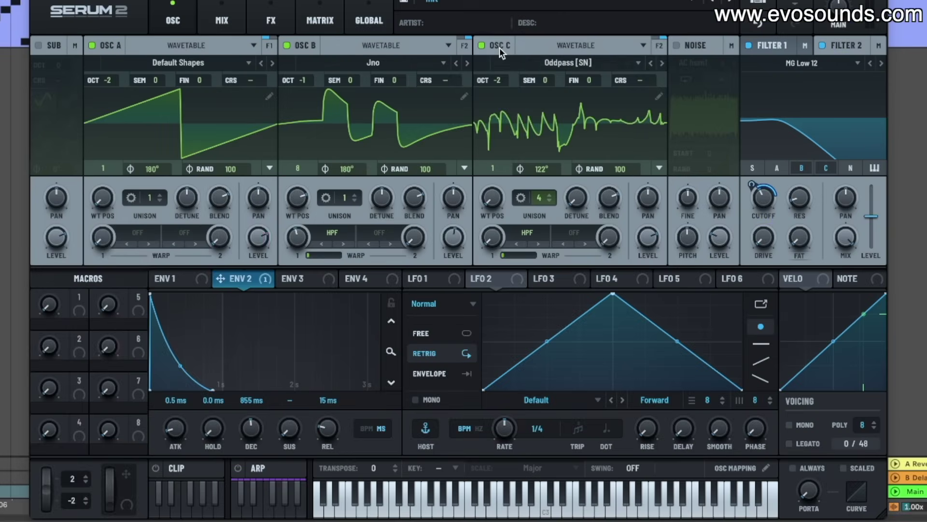
{"action": "left_click", "coordinate": [499, 47]}
{"action": "left_click", "coordinate": [493, 46]}
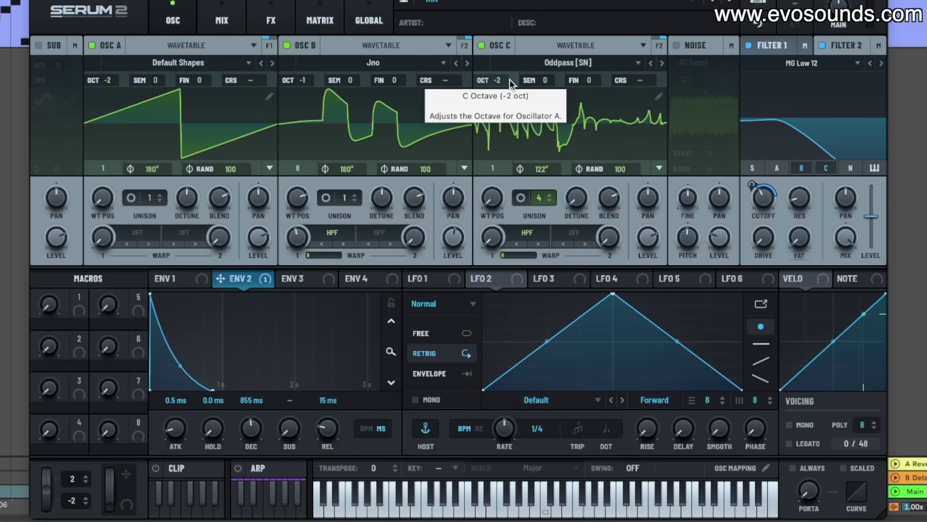
{"action": "left_click_drag", "start_coordinate": [509, 80], "coordinate": [502, 97]}
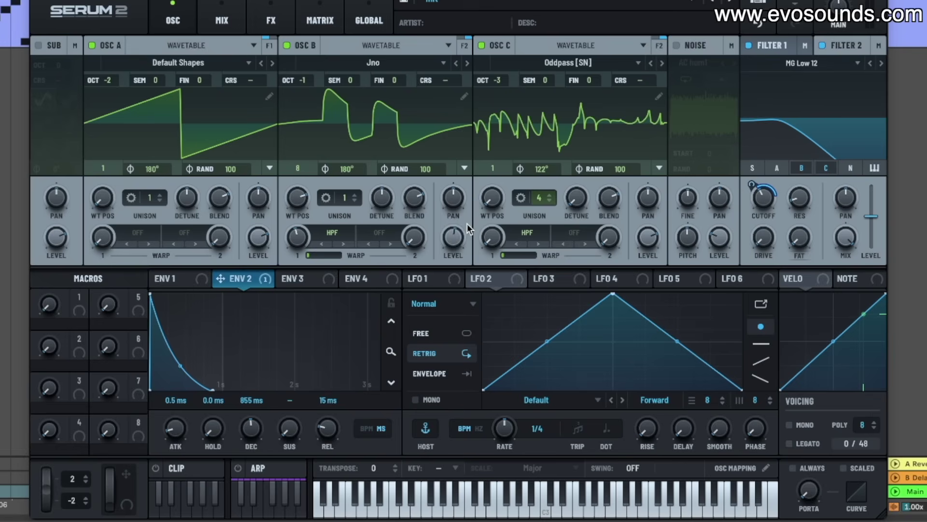
- Raise OSC C's HPF warp amount and check it against Filter 2's cutoff and OSC B's level
{"action": "mouse_move", "coordinate": [494, 247]}
{"action": "left_click_drag", "start_coordinate": [493, 247], "coordinate": [494, 224]}
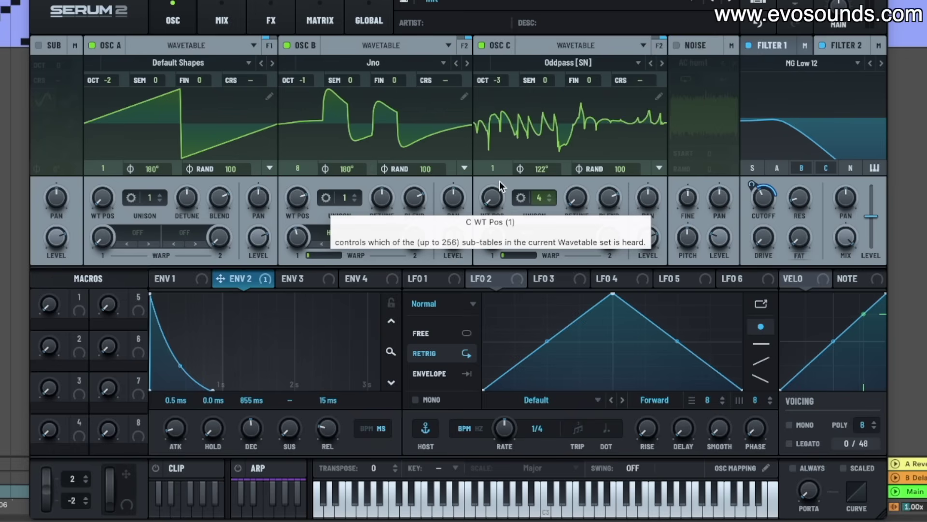
{"action": "mouse_move", "coordinate": [757, 197]}
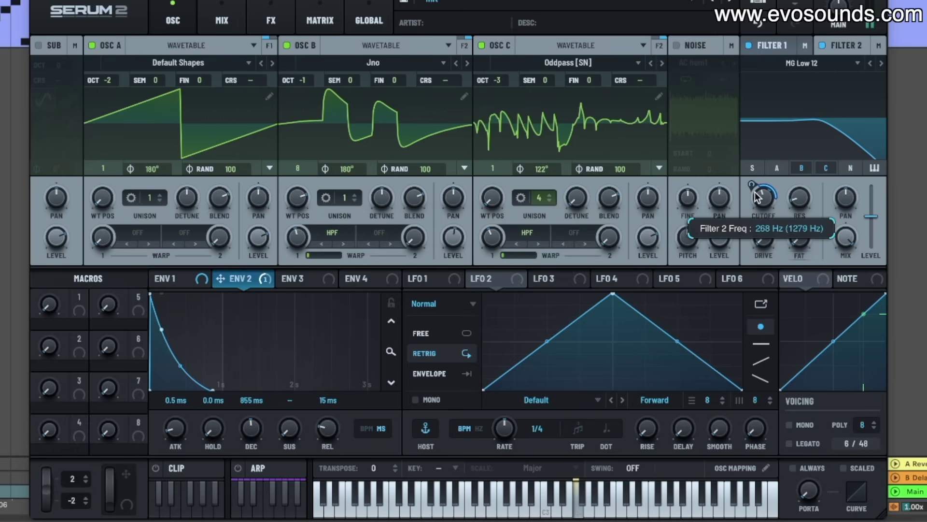
{"action": "mouse_move", "coordinate": [447, 230]}
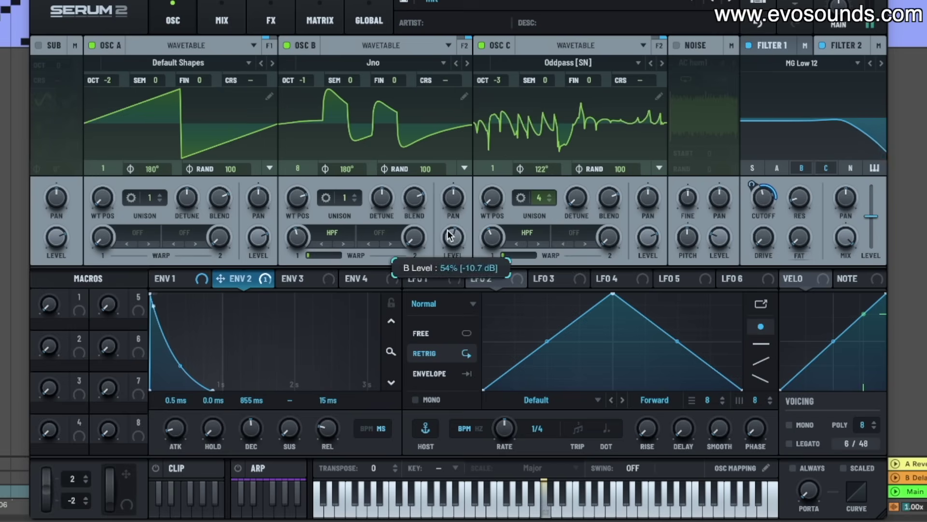
{"action": "left_click", "coordinate": [510, 236]}
{"action": "left_click", "coordinate": [495, 236]}
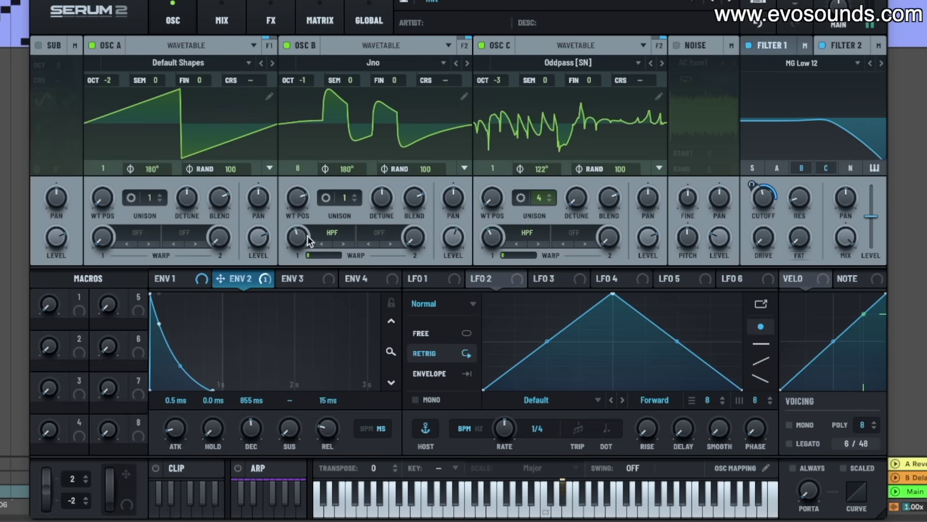
- Add a Splitter L/H to the main effects chain and insert a Distortion in its Highs band
{"action": "left_click", "coordinate": [258, 28]}
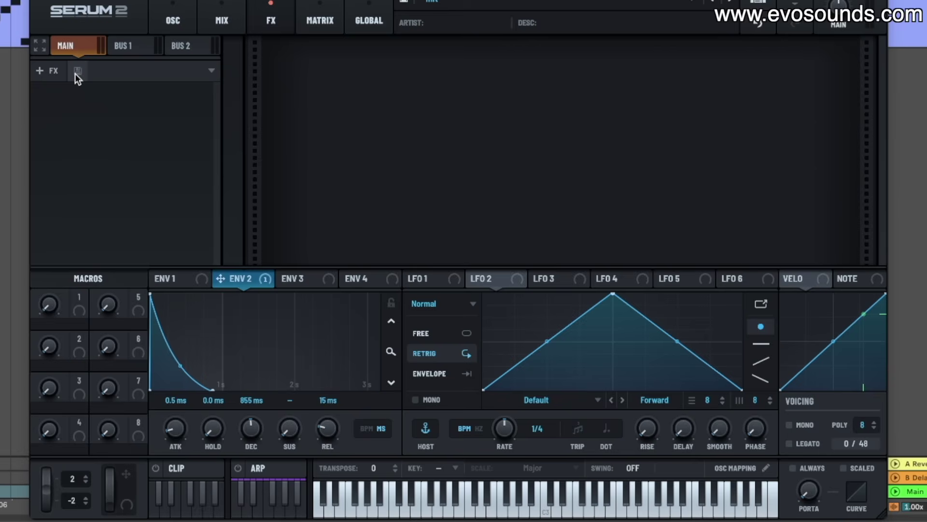
{"action": "left_click", "coordinate": [48, 71]}
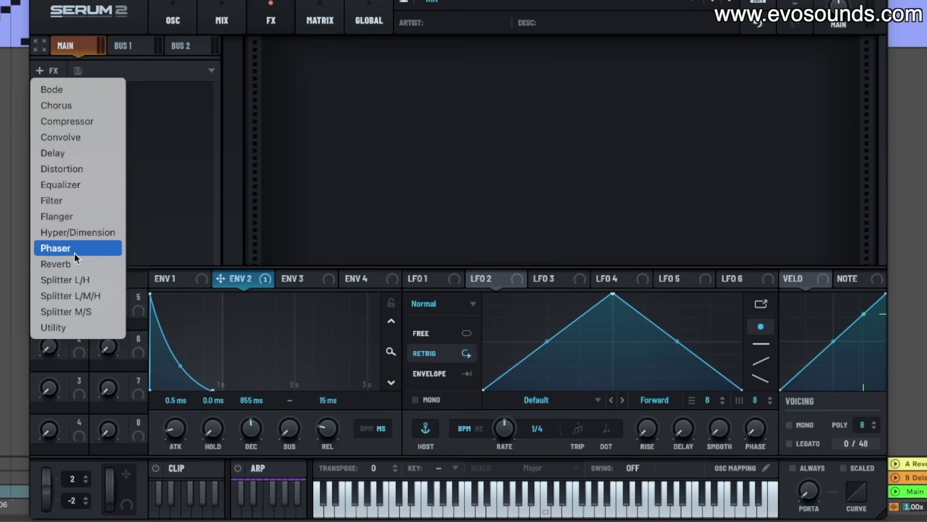
{"action": "left_click", "coordinate": [75, 282]}
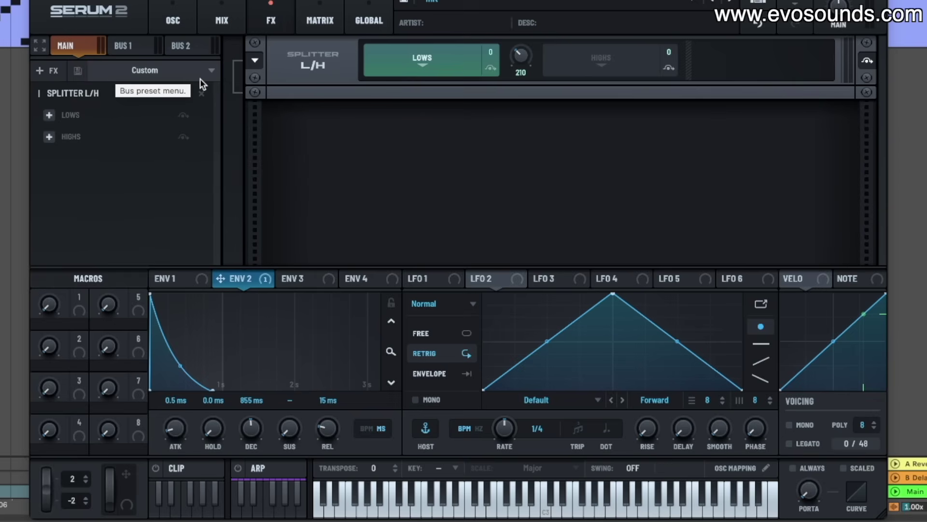
{"action": "left_click", "coordinate": [49, 137]}
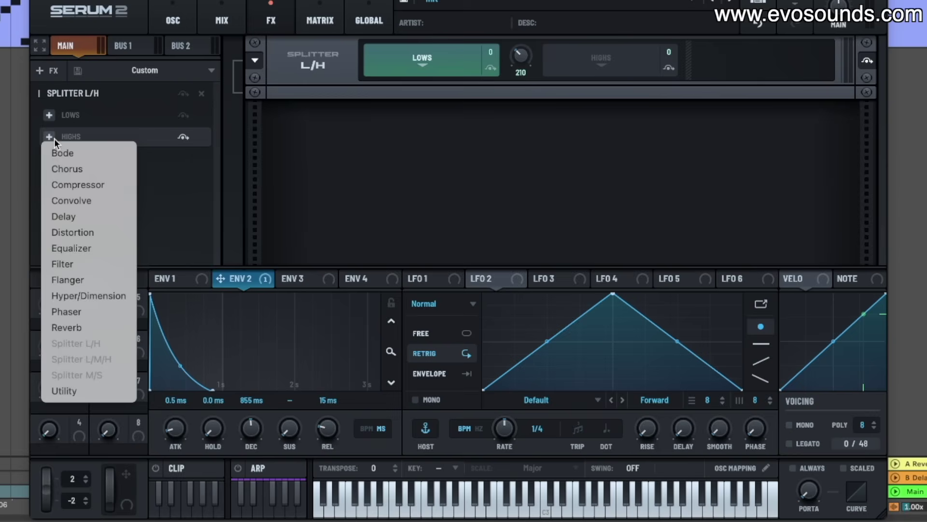
{"action": "left_click", "coordinate": [82, 231]}
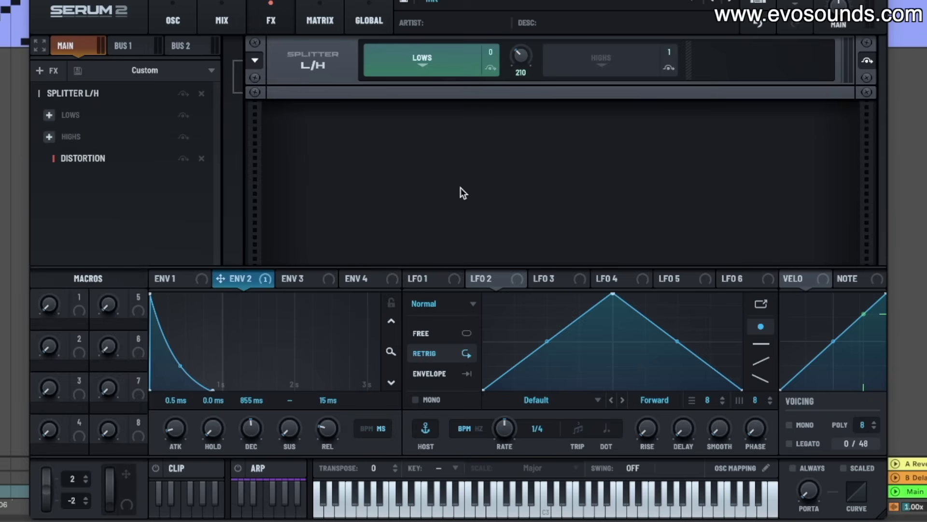
- Set the Highs band's distortion to Stomp Box after trying Tape Sat., with the drive at 26%
{"action": "left_click", "coordinate": [136, 162]}
{"action": "left_click", "coordinate": [385, 130]}
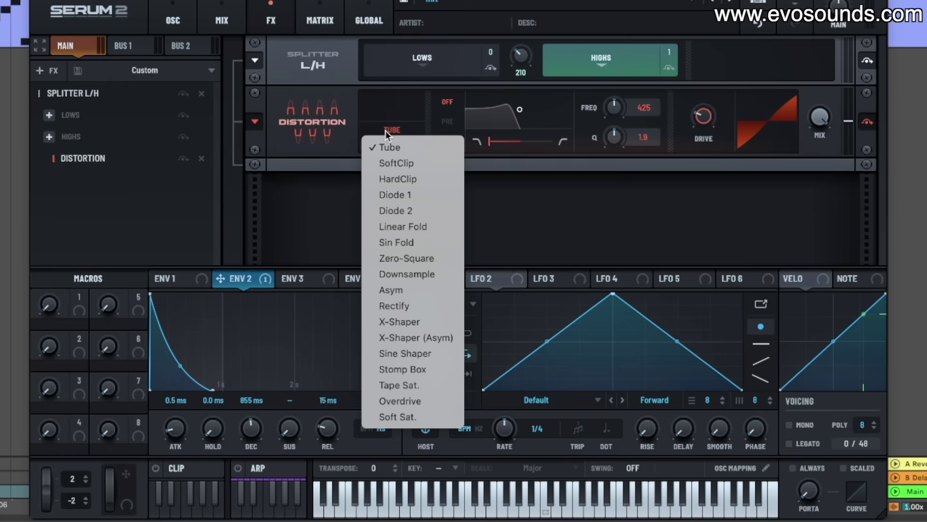
{"action": "left_click", "coordinate": [389, 378]}
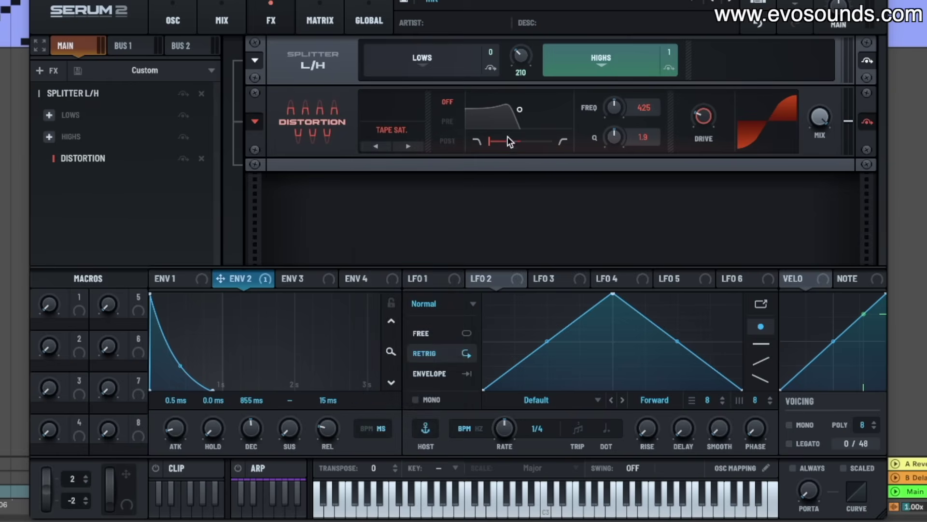
{"action": "mouse_move", "coordinate": [703, 108]}
{"action": "left_mouse_down"}
{"action": "mouse_move", "coordinate": [718, 91]}
{"action": "mouse_move", "coordinate": [701, 118]}
{"action": "left_mouse_up"}
- Assign ENV 2 to the distortion's drive, lower the base drive to 24% and adjust the modulation depth
{"action": "left_click_drag", "start_coordinate": [242, 280], "coordinate": [694, 111]}
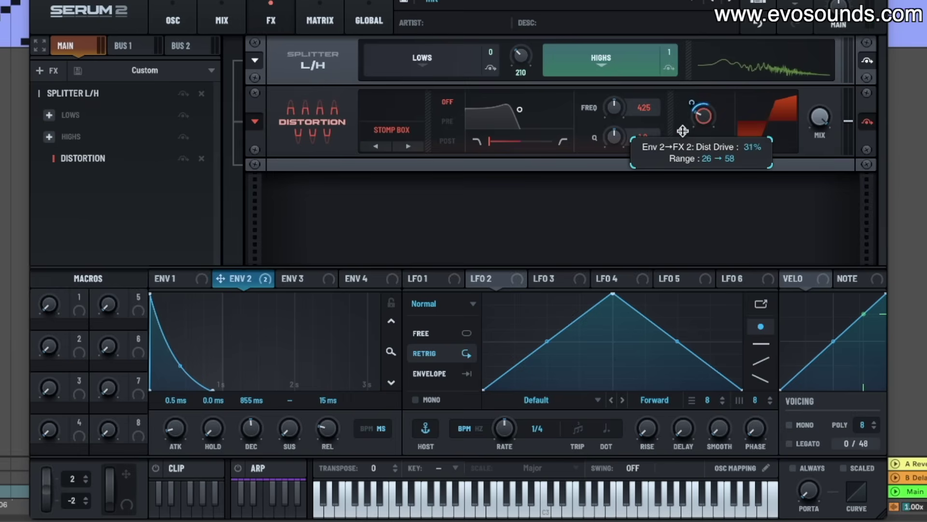
{"action": "mouse_move", "coordinate": [697, 123]}
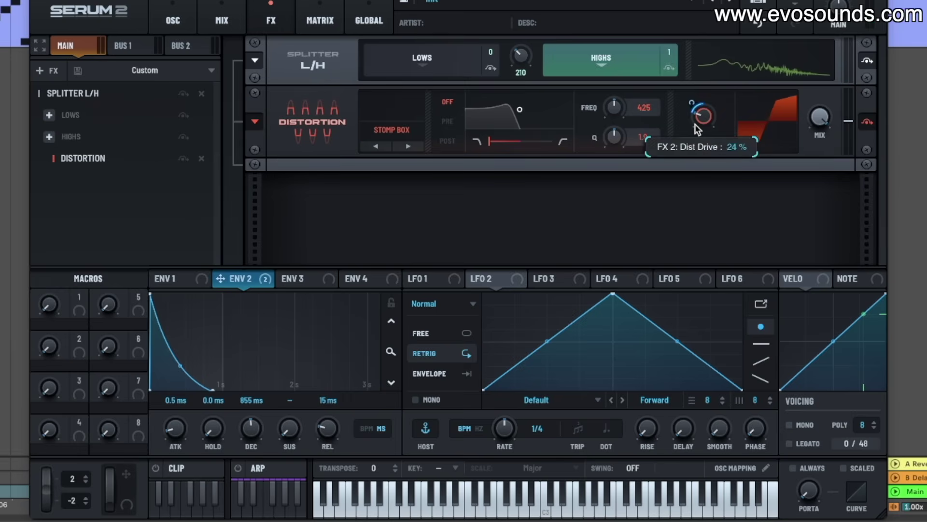
{"action": "left_click_drag", "start_coordinate": [694, 115], "coordinate": [696, 82]}
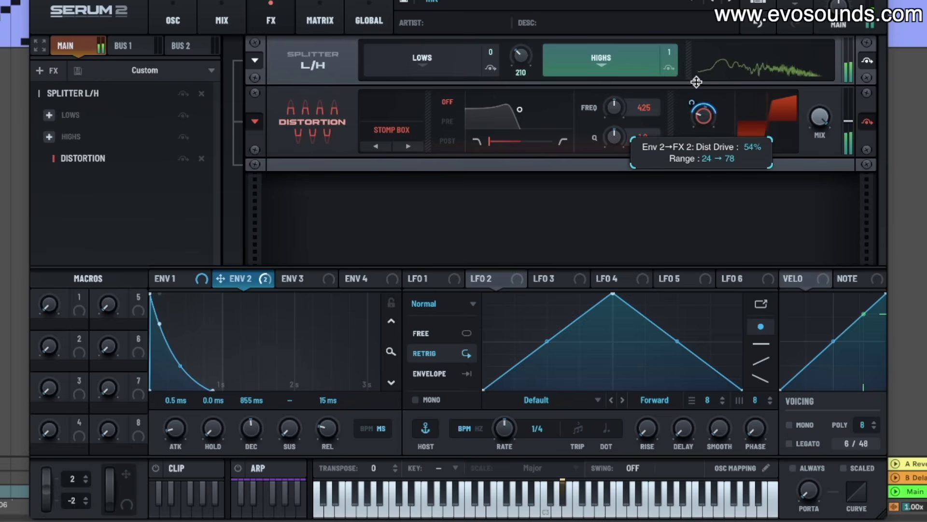
{"action": "mouse_move", "coordinate": [697, 119]}
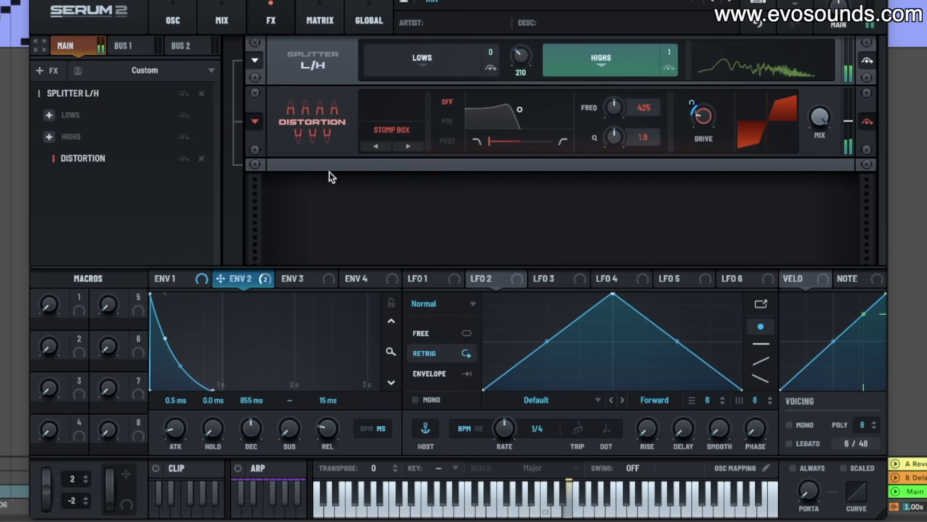
- Shorten ENV 2's decay to 607 ms and add an Equalizer after the splitter in the main effects chain
{"action": "left_click_drag", "start_coordinate": [257, 437], "coordinate": [252, 434]}
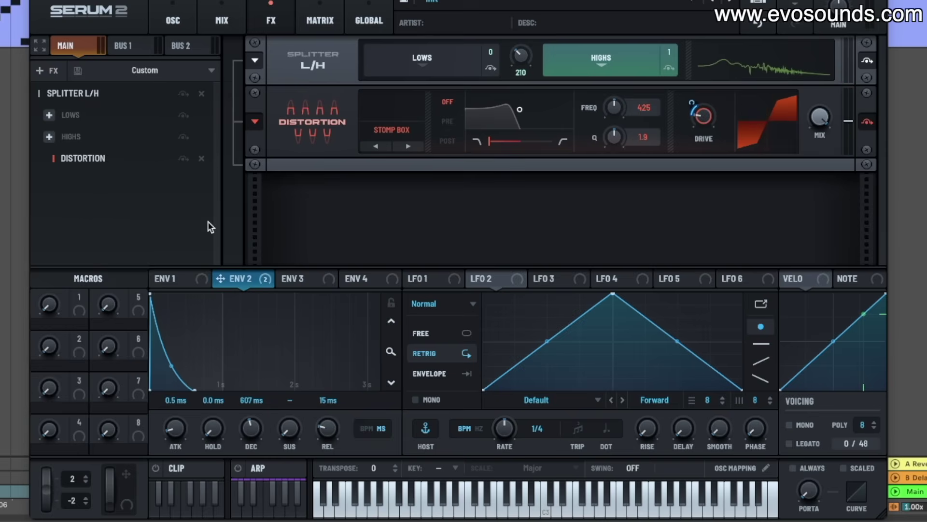
{"action": "right_click", "coordinate": [100, 178]}
{"action": "left_click", "coordinate": [76, 172]}
{"action": "right_click", "coordinate": [54, 201]}
{"action": "mouse_move", "coordinate": [97, 210]}
{"action": "left_click", "coordinate": [207, 303]}
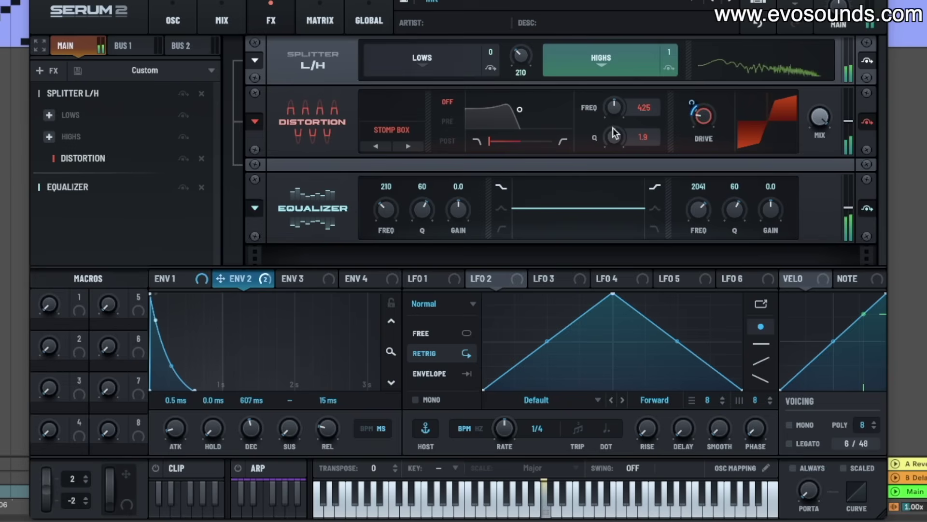
- Switch the Highs distortion to Tape Sat. and shape its post filter as a high-pass at about 127 Hz with Q 0.8
{"action": "left_click_drag", "start_coordinate": [712, 116], "coordinate": [717, 104]}
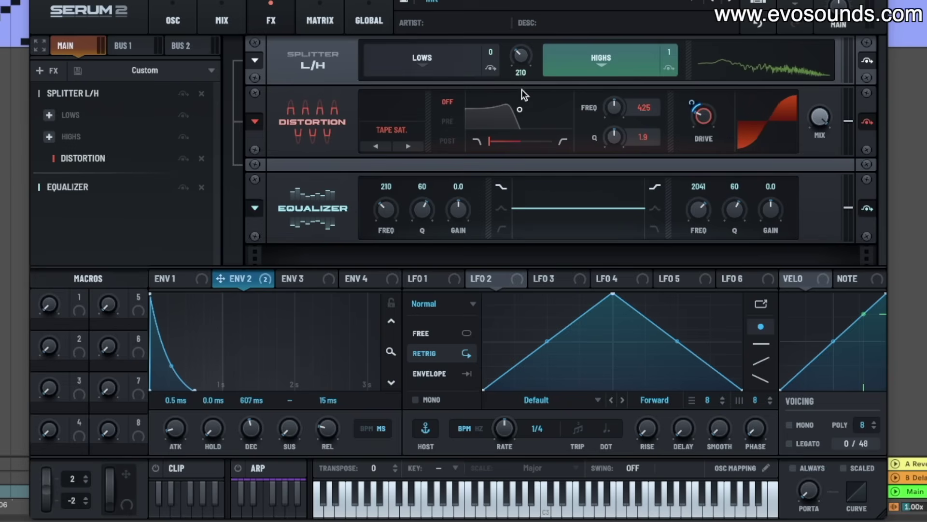
{"action": "left_click", "coordinate": [450, 137]}
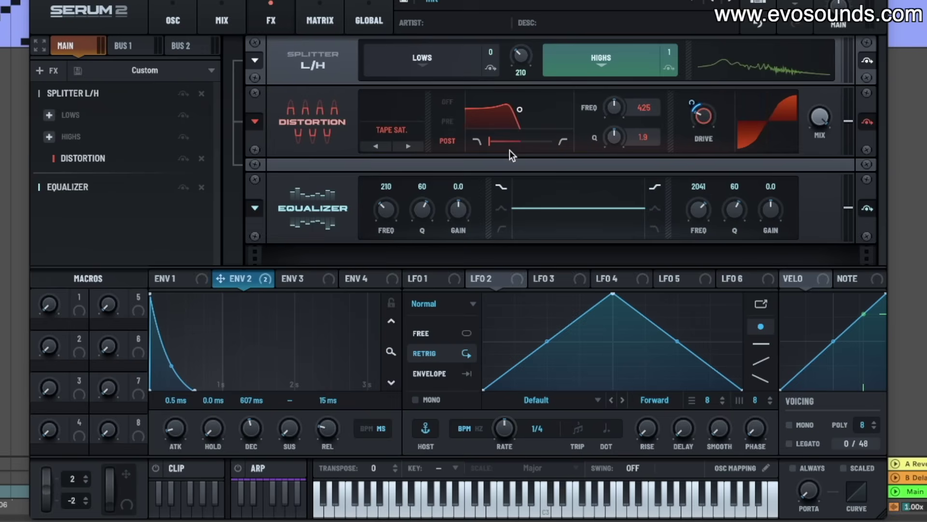
{"action": "left_click_drag", "start_coordinate": [497, 140], "coordinate": [503, 118]}
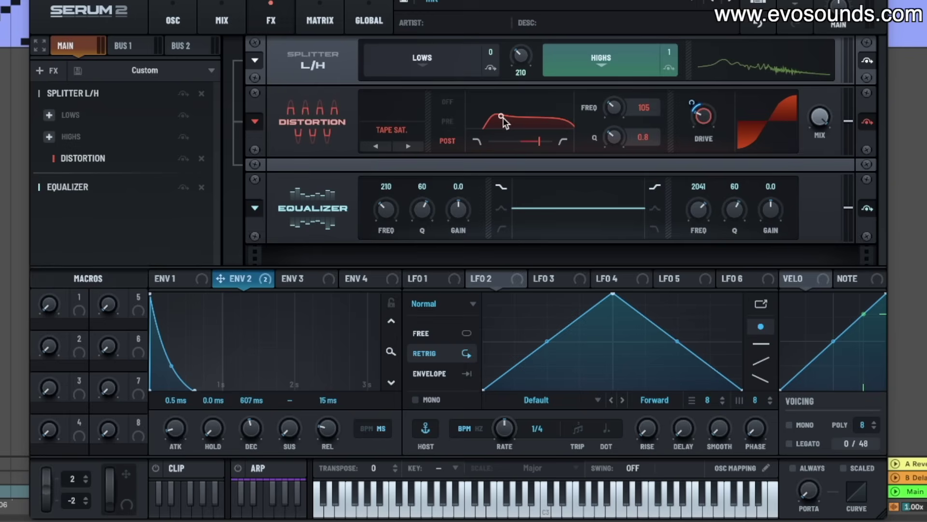
{"action": "left_click_drag", "start_coordinate": [503, 117], "coordinate": [504, 117]}
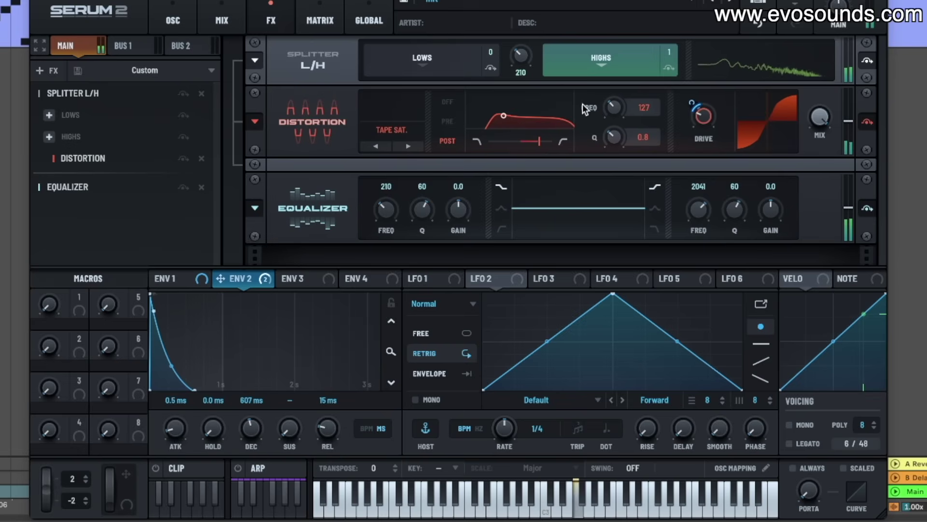
- Raise the distortion's drive to 45% and compare the sound with the splitter bypassed
{"action": "left_click_drag", "start_coordinate": [704, 116], "coordinate": [714, 102]}
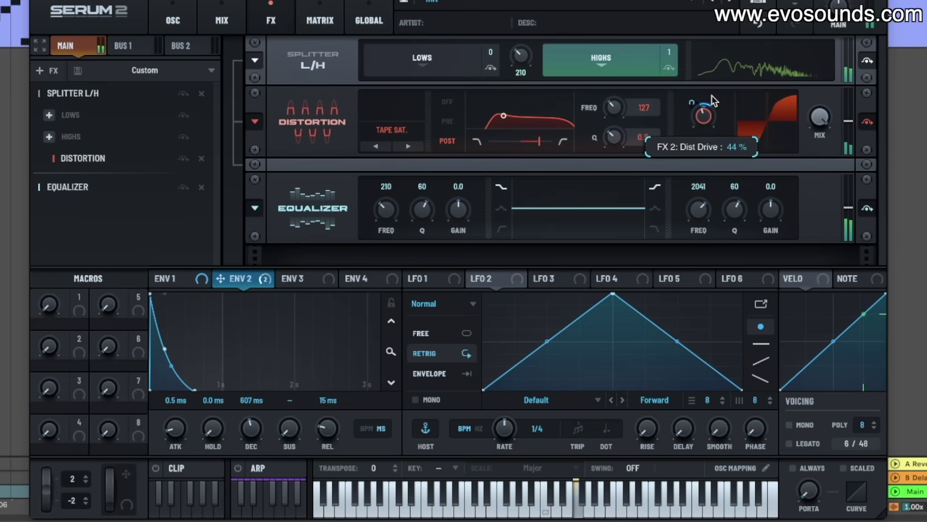
{"action": "left_click", "coordinate": [868, 60]}
{"action": "left_click", "coordinate": [869, 61]}
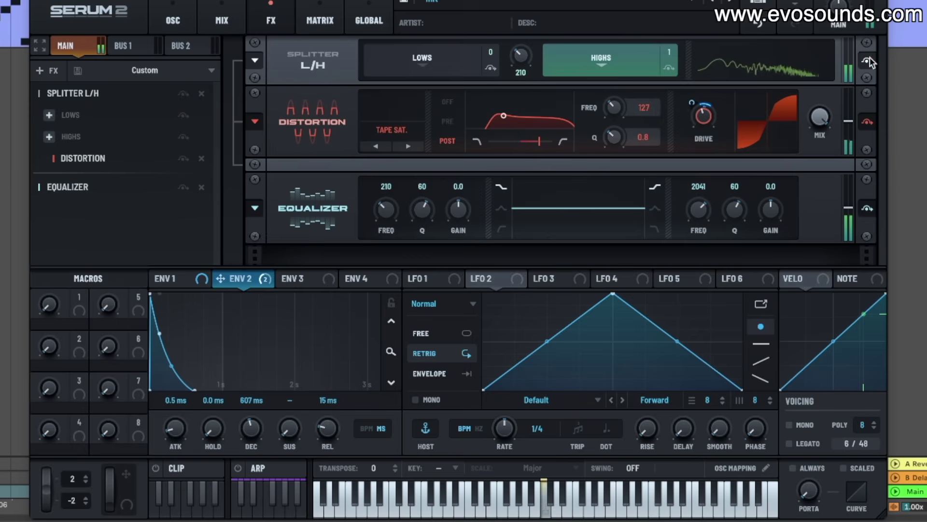
{"action": "mouse_move", "coordinate": [699, 121]}
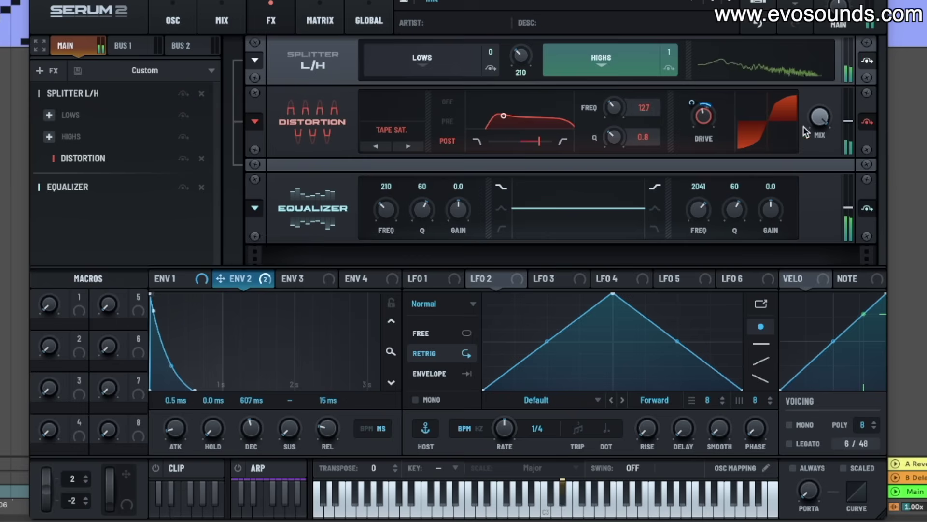
{"action": "right_click", "coordinate": [704, 125]}
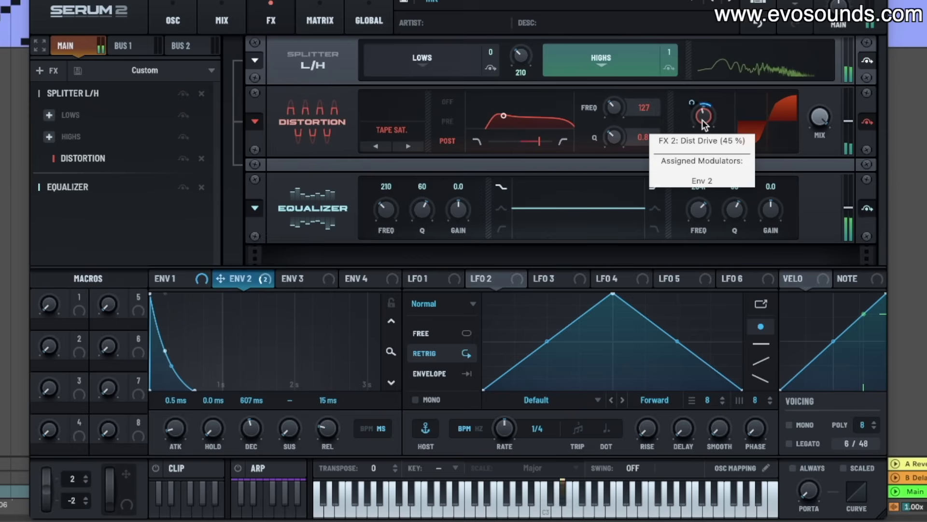
- Set the Equalizer's low band to a peak shape, and load the SPAN analyzer on the track with its window beside Serum 2
{"action": "left_click", "coordinate": [498, 207]}
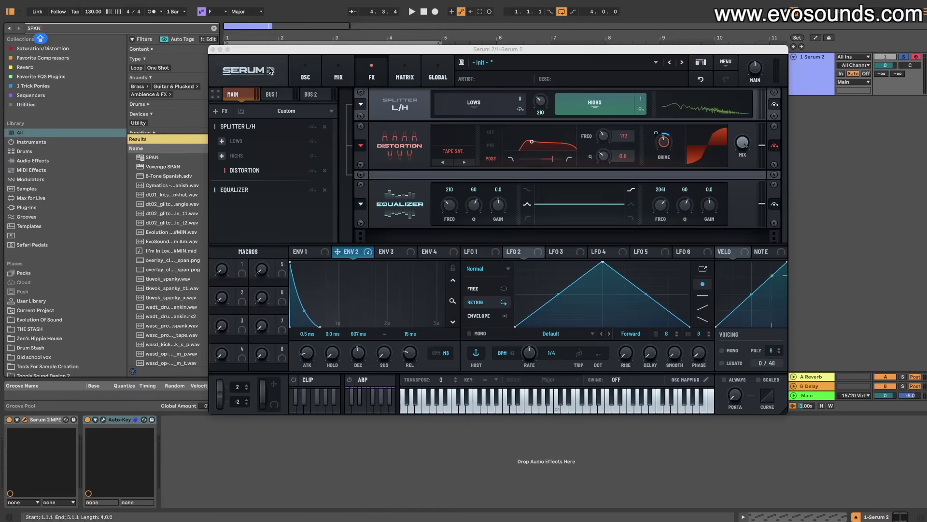
{"action": "double_click", "coordinate": [163, 152]}
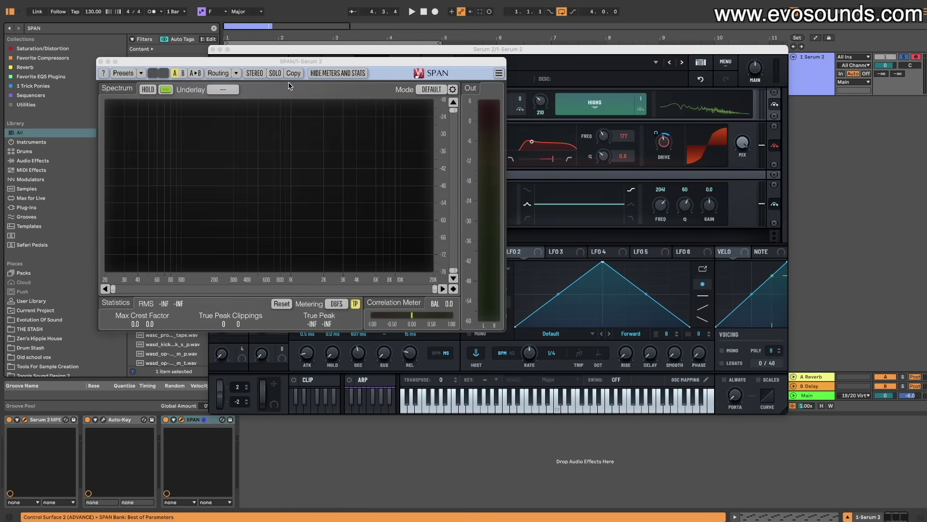
{"action": "left_click_drag", "start_coordinate": [314, 67], "coordinate": [237, 48]}
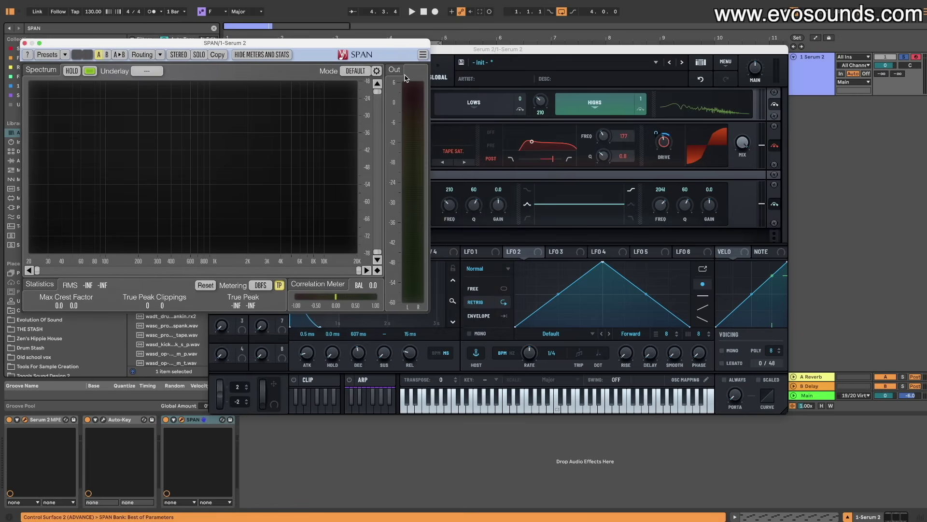
{"action": "left_click", "coordinate": [438, 49]}
{"action": "left_click_drag", "start_coordinate": [438, 48], "coordinate": [495, 40]}
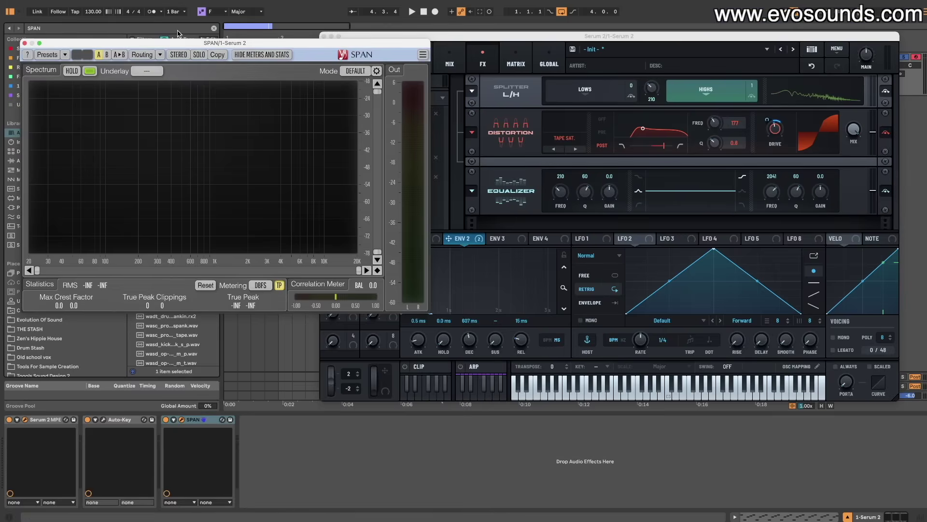
- Play the bass and examine its spectrum in SPAN, soloing the region around 550 Hz and sweeping toward the lows
{"action": "key", "text": "space"}
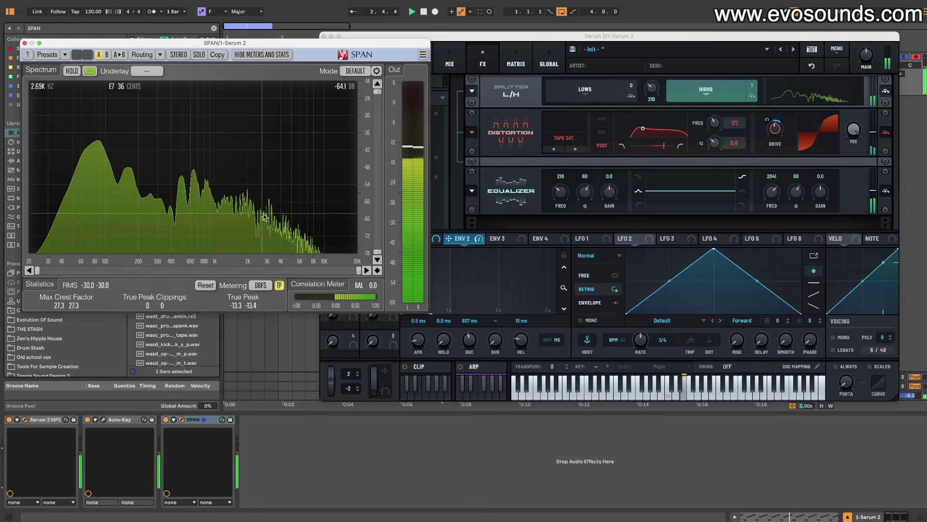
{"action": "right_click", "coordinate": [187, 166]}
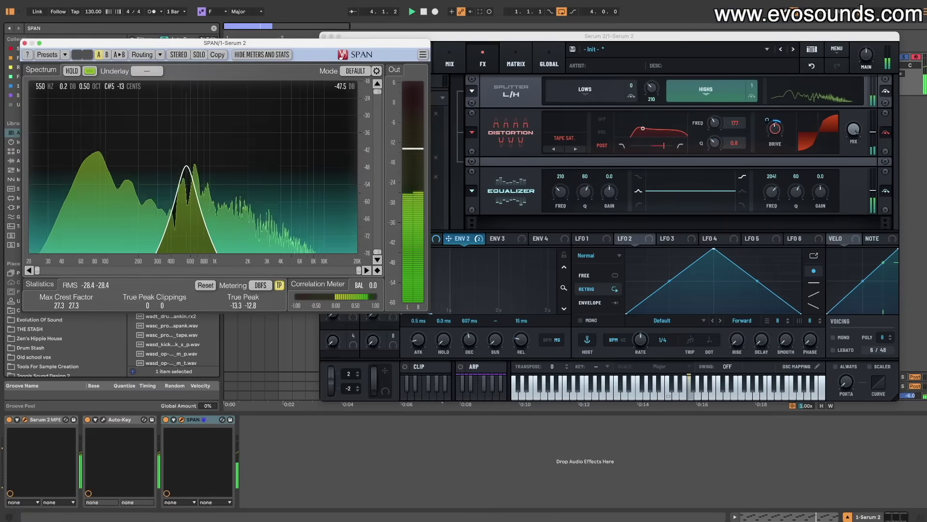
{"action": "left_click_drag", "start_coordinate": [186, 166], "coordinate": [129, 181]}
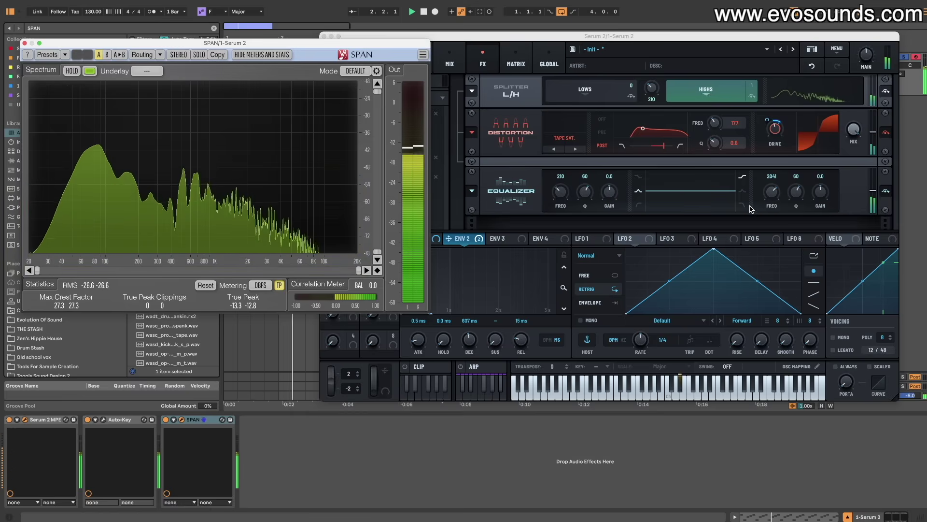
- Make the Equalizer's high band a peak at 1923 Hz with Q 37 and 0.7 dB gain
{"action": "left_click", "coordinate": [742, 190]}
{"action": "mouse_move", "coordinate": [816, 191]}
{"action": "left_mouse_down"}
{"action": "mouse_move", "coordinate": [816, 183]}
{"action": "mouse_move", "coordinate": [796, 199]}
{"action": "mouse_move", "coordinate": [772, 192]}
{"action": "mouse_move", "coordinate": [812, 187]}
{"action": "mouse_move", "coordinate": [805, 199]}
{"action": "left_mouse_up"}
{"action": "key", "text": "space"}
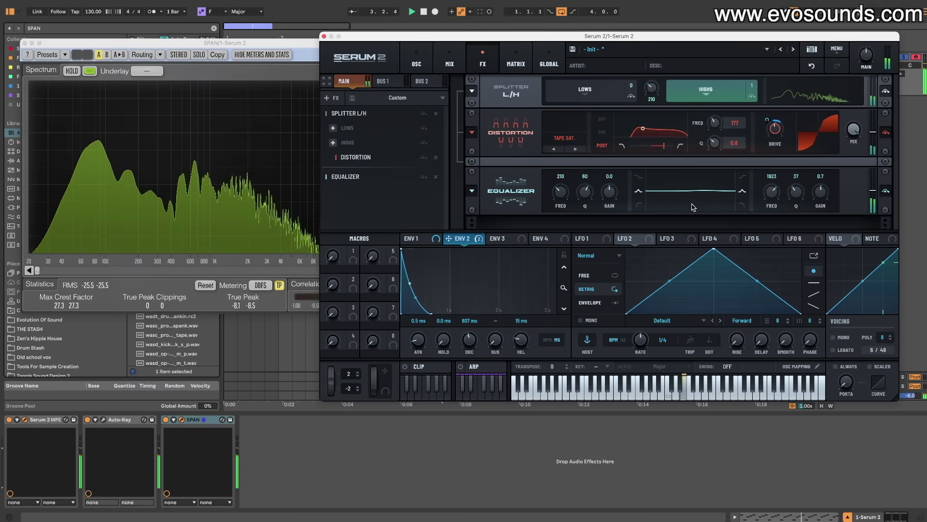
- Tune the Equalizer's low band to 353 Hz with Q 47 and 2.7 dB gain
{"action": "mouse_move", "coordinate": [615, 194]}
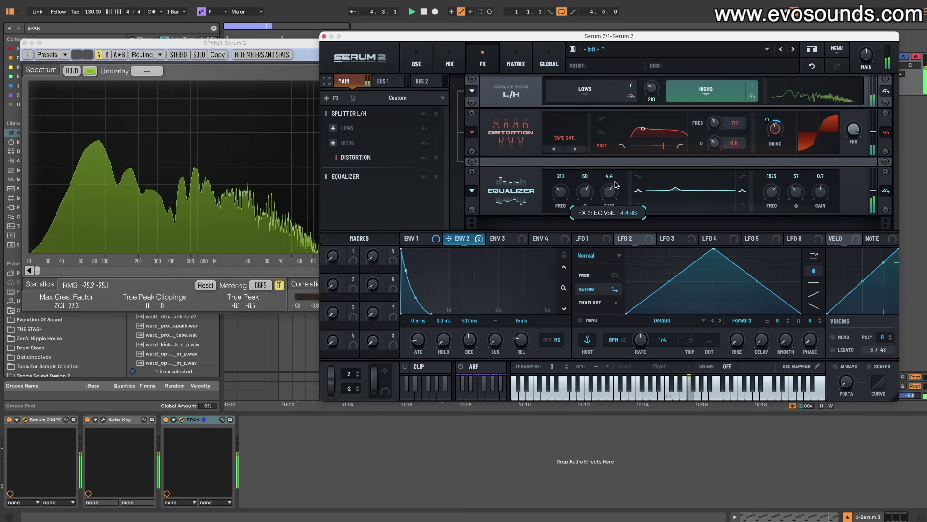
{"action": "left_click_drag", "start_coordinate": [619, 179], "coordinate": [561, 191]}
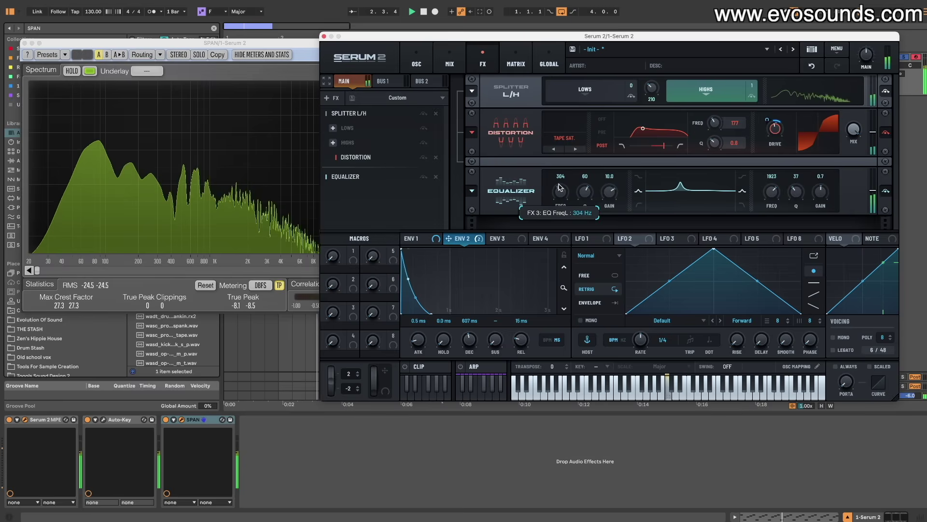
{"action": "left_click_drag", "start_coordinate": [609, 191], "coordinate": [598, 216]}
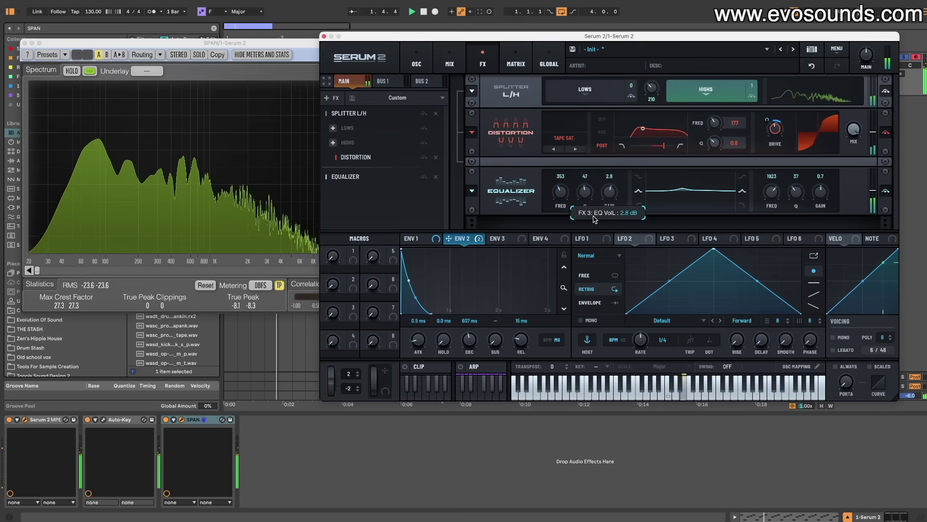
{"action": "left_click_drag", "start_coordinate": [594, 219], "coordinate": [595, 221]}
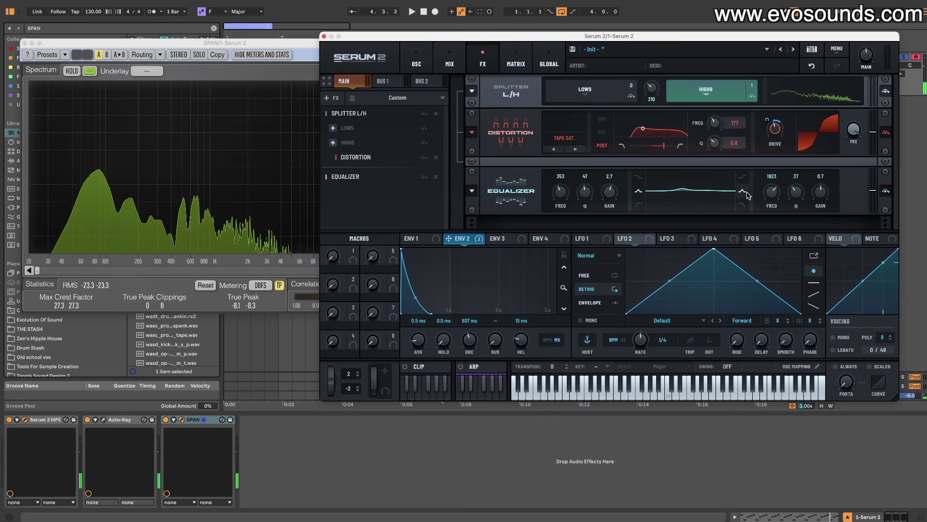
- Boost the Equalizer's high band by 2.9 dB at 2001 Hz and compare the sound with the splitter and Equalizer bypassed
{"action": "left_click_drag", "start_coordinate": [773, 193], "coordinate": [820, 179]}
{"action": "key", "text": "space"}
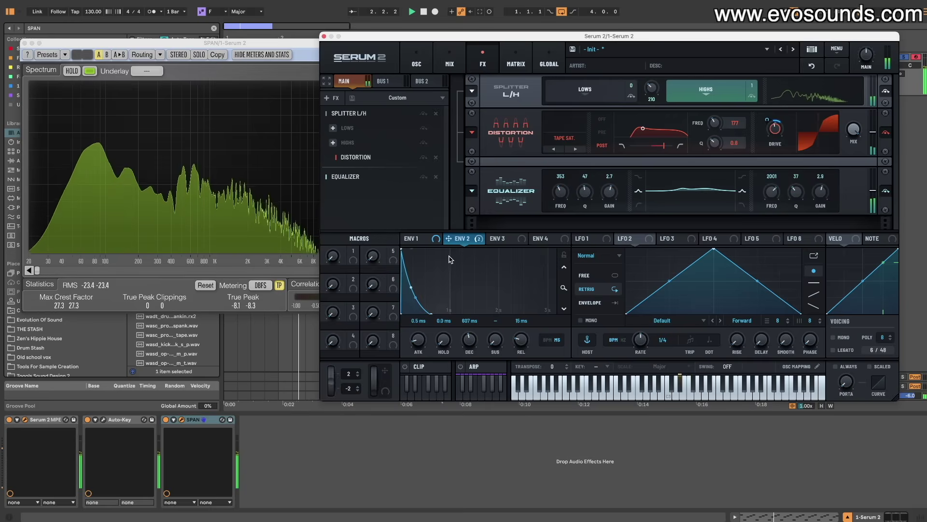
{"action": "left_click", "coordinate": [424, 114]}
{"action": "left_click", "coordinate": [424, 177]}
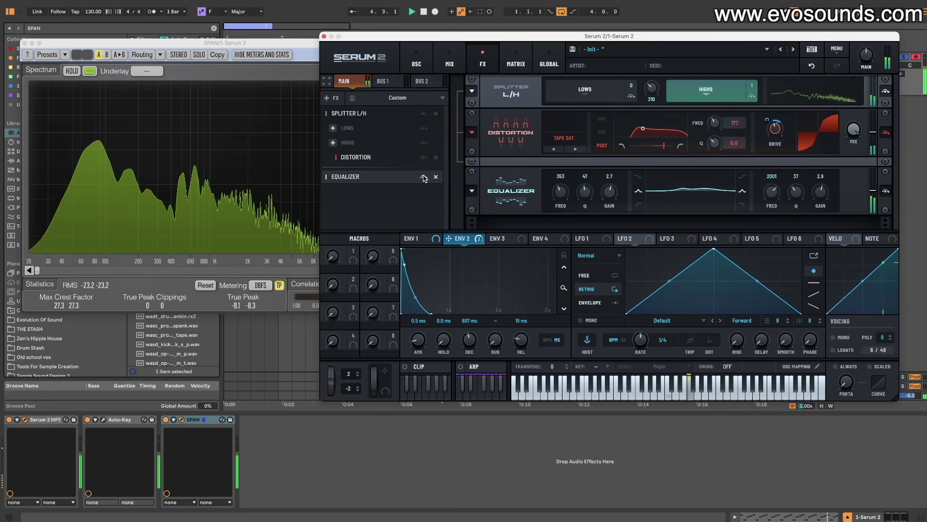
- Add a Compressor after the Equalizer with a threshold of -23.6 dB and a release of 14.7
{"action": "right_click", "coordinate": [358, 197]}
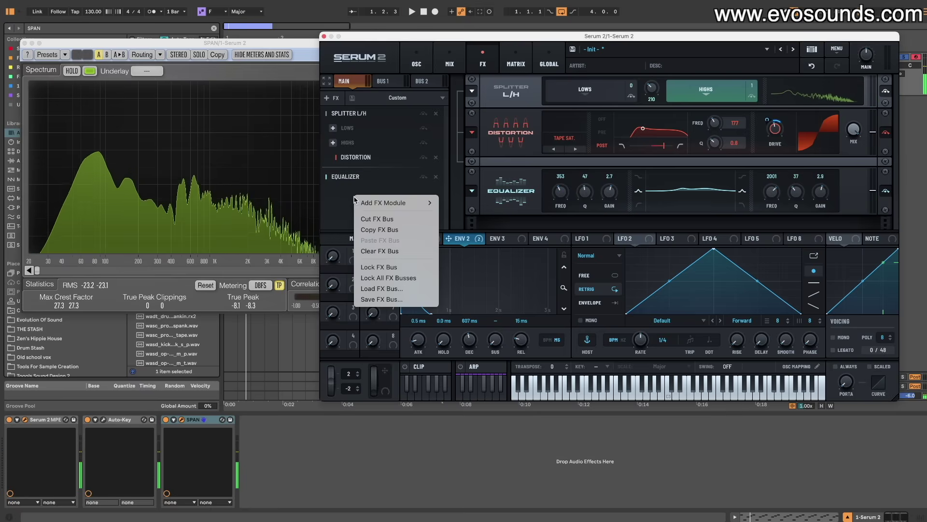
{"action": "mouse_move", "coordinate": [425, 202]}
{"action": "left_click", "coordinate": [461, 224]}
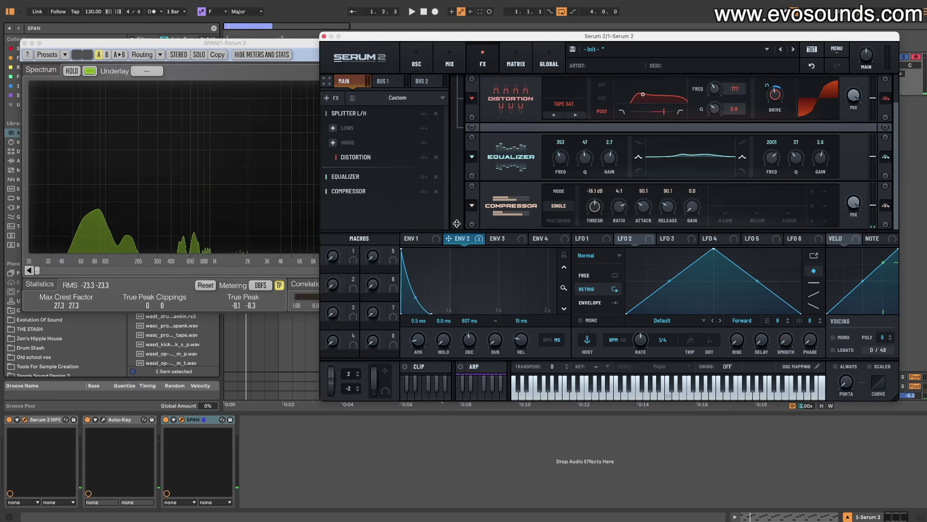
{"action": "left_click_drag", "start_coordinate": [596, 206], "coordinate": [658, 216]}
{"action": "left_click_drag", "start_coordinate": [598, 200], "coordinate": [599, 198]}
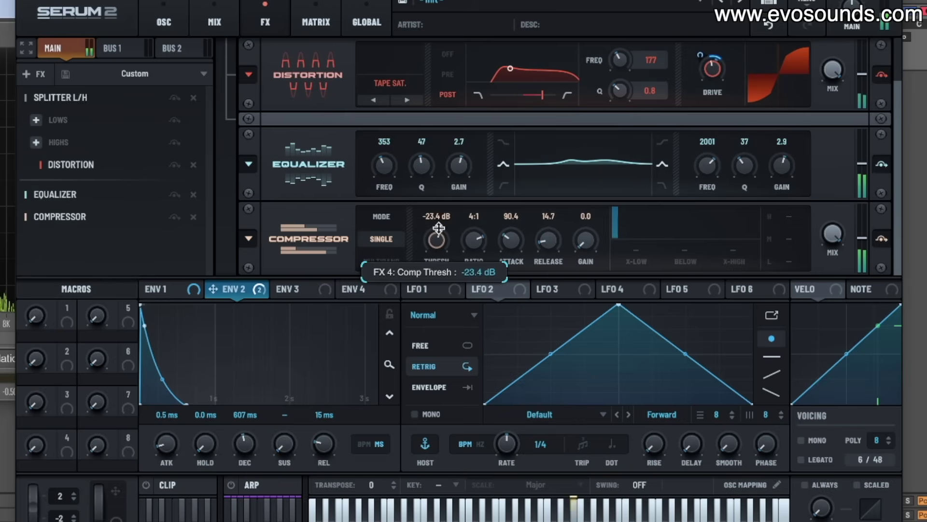
{"action": "left_click_drag", "start_coordinate": [437, 228], "coordinate": [438, 231]}
- Set ENV 1's decay to 351 ms and its sustain to -6.7 dB
{"action": "left_click", "coordinate": [184, 294]}
{"action": "left_click_drag", "start_coordinate": [284, 442], "coordinate": [244, 450]}
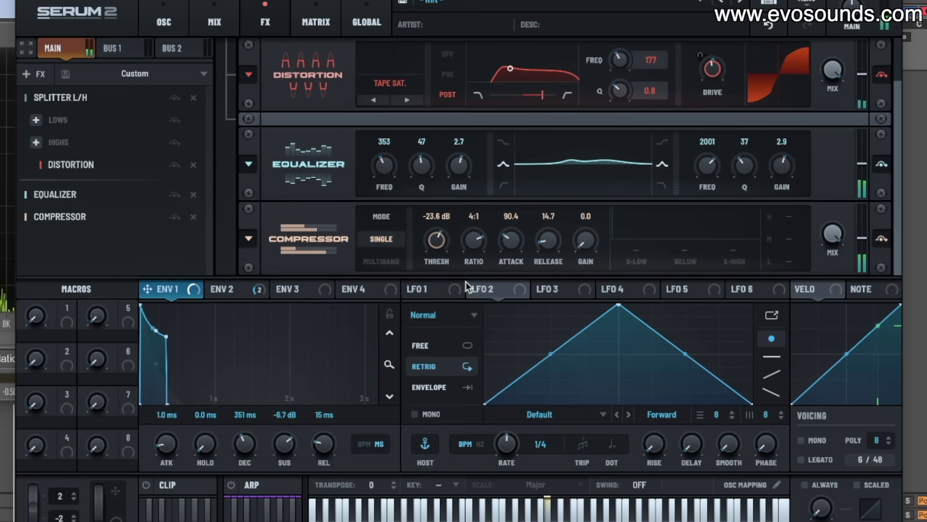
- Set the Compressor's threshold to -21.1 dB, attack to 0.1 and gain to 2.0 dB, and compare the sound with it bypassed
{"action": "scroll", "coordinate": [436, 240], "scroll_direction": "down", "scroll_amount": 4}
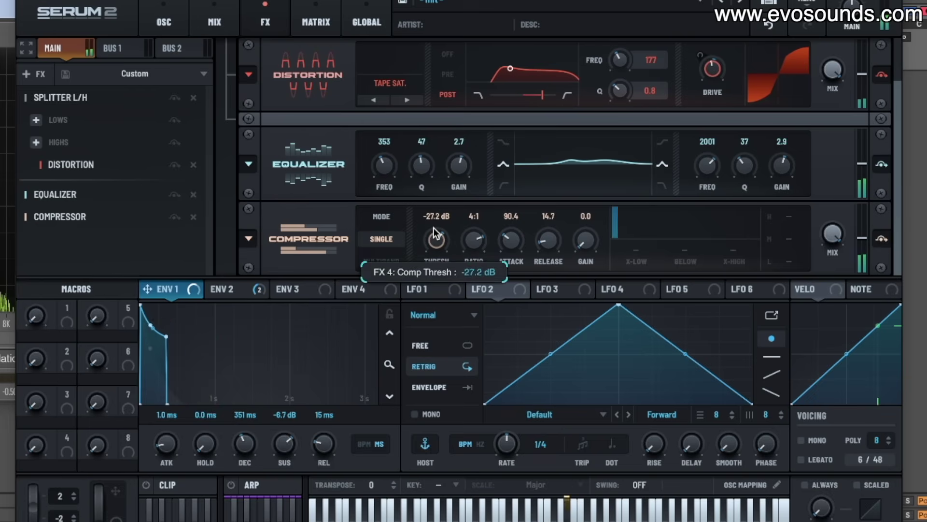
{"action": "scroll", "coordinate": [434, 227], "scroll_direction": "up", "scroll_amount": 1}
{"action": "scroll", "coordinate": [584, 236], "scroll_direction": "up", "scroll_amount": 1}
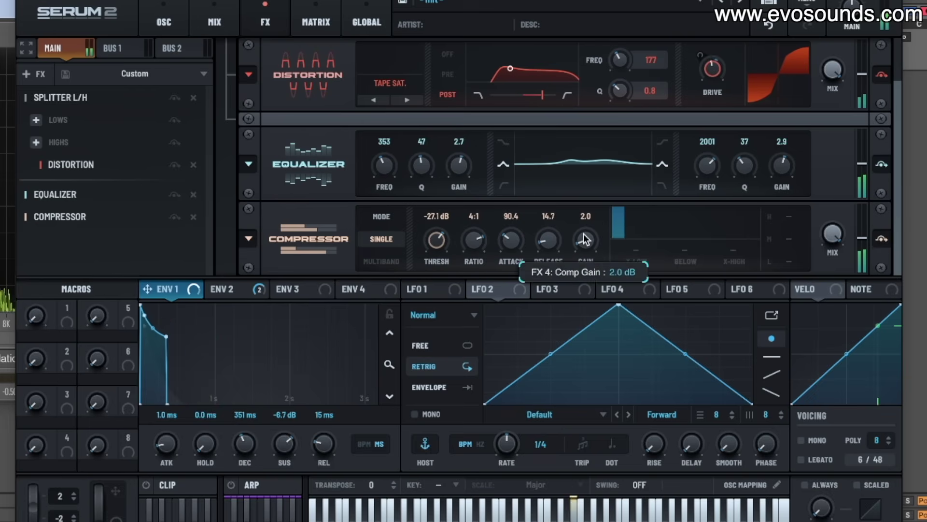
{"action": "left_click_drag", "start_coordinate": [513, 239], "coordinate": [496, 276]}
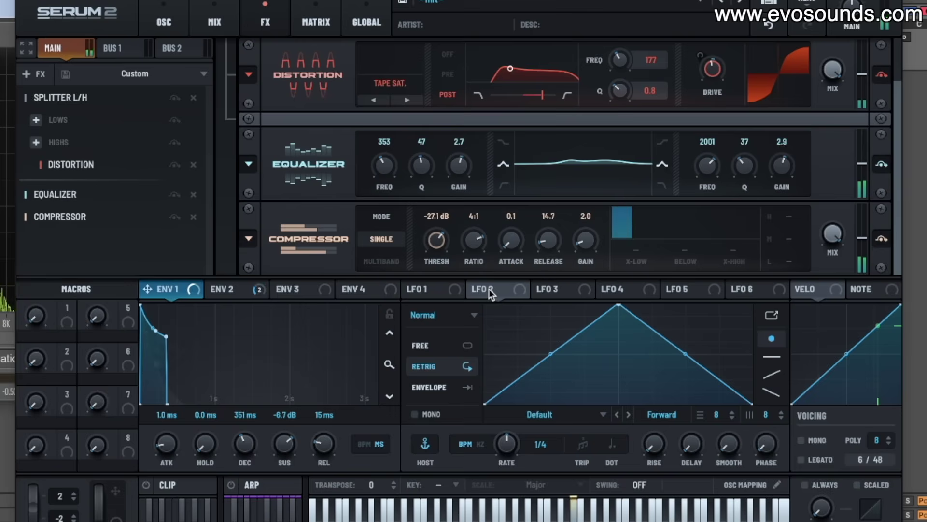
{"action": "scroll", "coordinate": [440, 244], "scroll_direction": "up", "scroll_amount": 6}
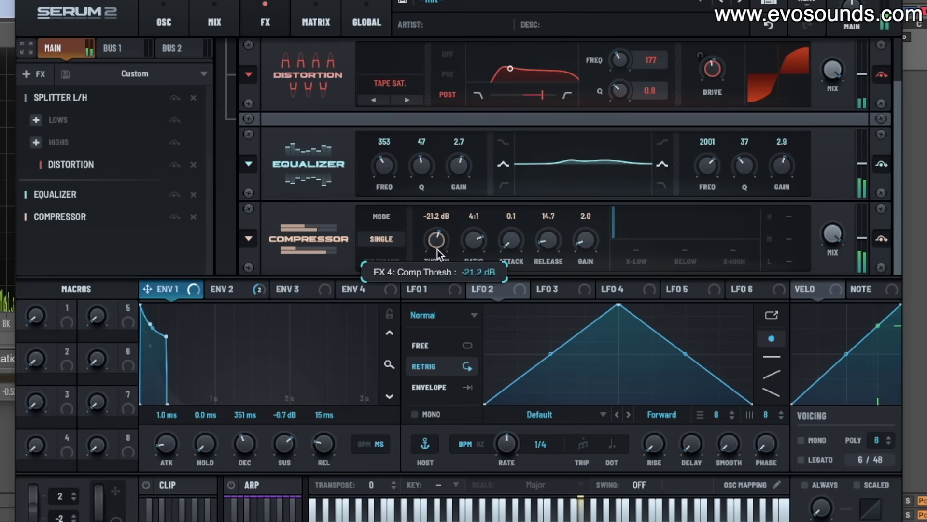
{"action": "scroll", "coordinate": [437, 241], "scroll_direction": "up", "scroll_amount": 1}
{"action": "left_click", "coordinate": [881, 238]}
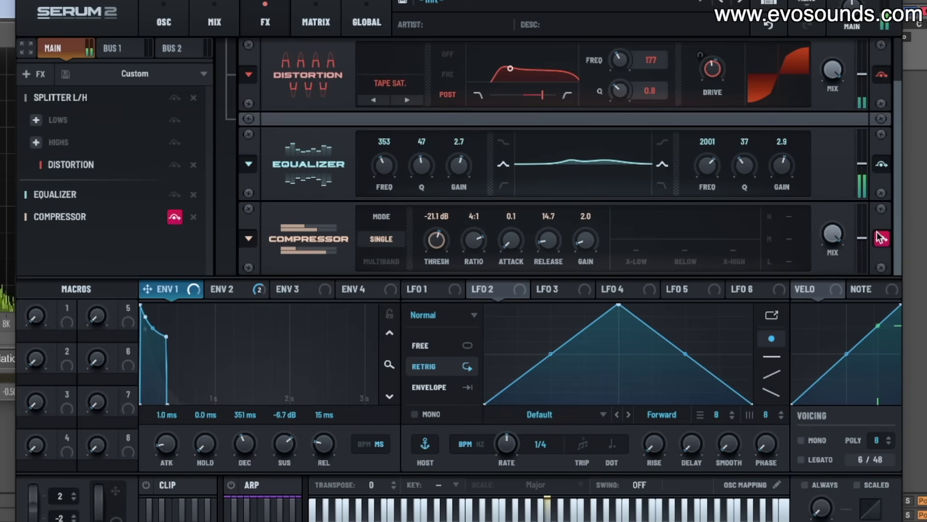
{"action": "left_click", "coordinate": [881, 237]}
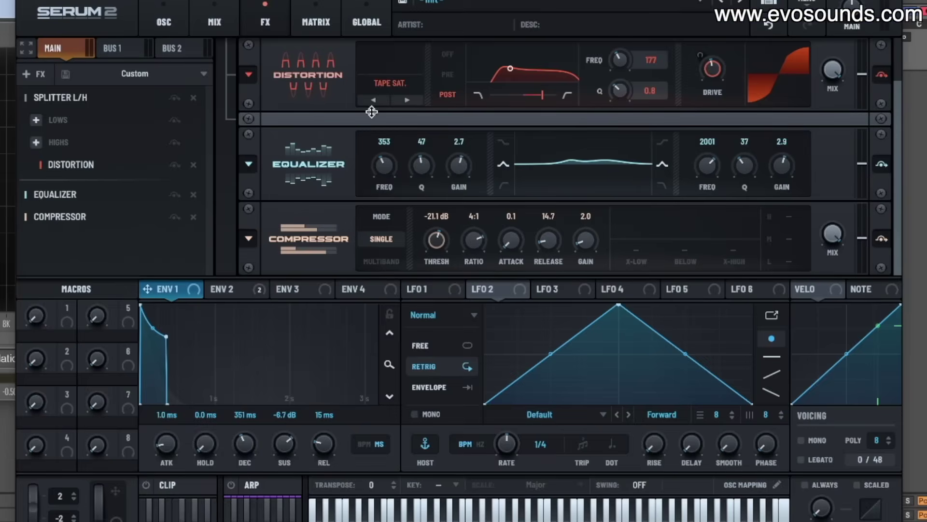
- Review the oscillator, mixer and effects settings of the patch, and raise the sustain of ENV 1
{"action": "left_click", "coordinate": [165, 22]}
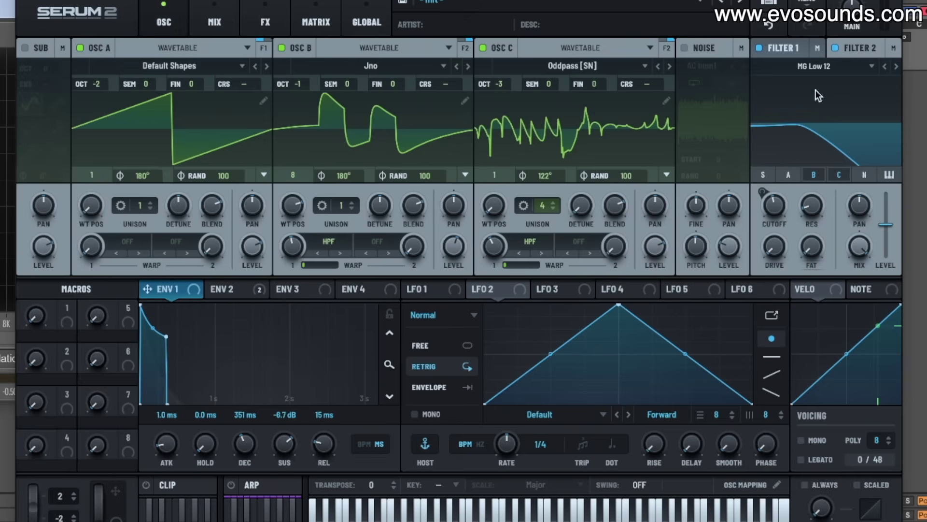
{"action": "left_click", "coordinate": [225, 14]}
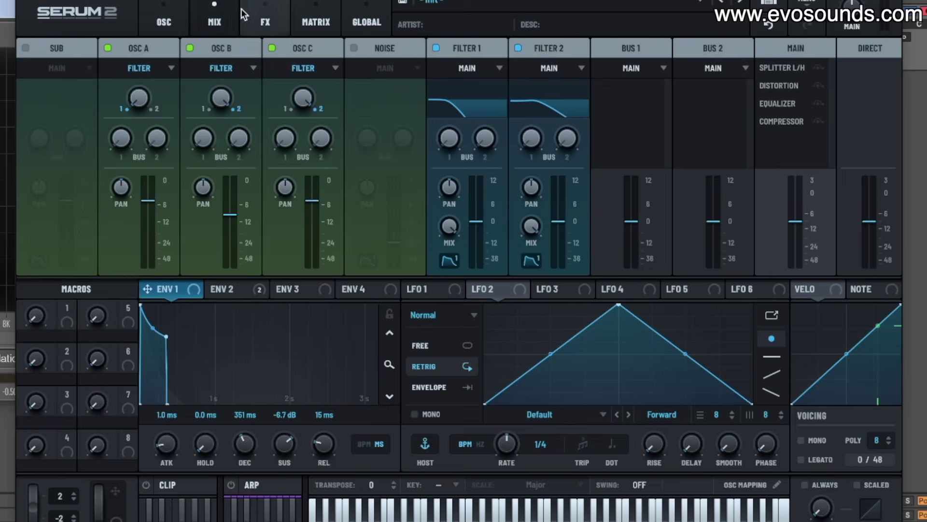
{"action": "left_click", "coordinate": [265, 20]}
{"action": "scroll", "coordinate": [506, 202], "scroll_direction": "down", "scroll_amount": 2}
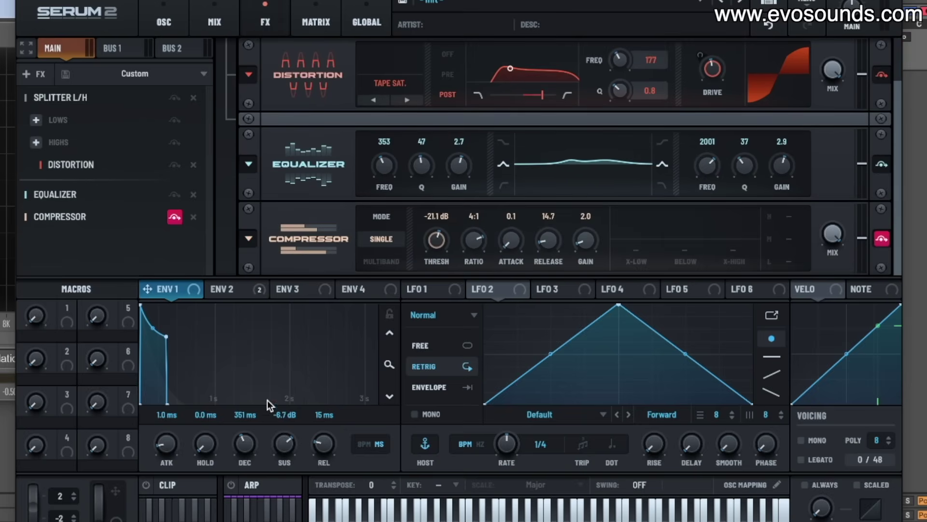
{"action": "left_click_drag", "start_coordinate": [285, 449], "coordinate": [283, 418]}
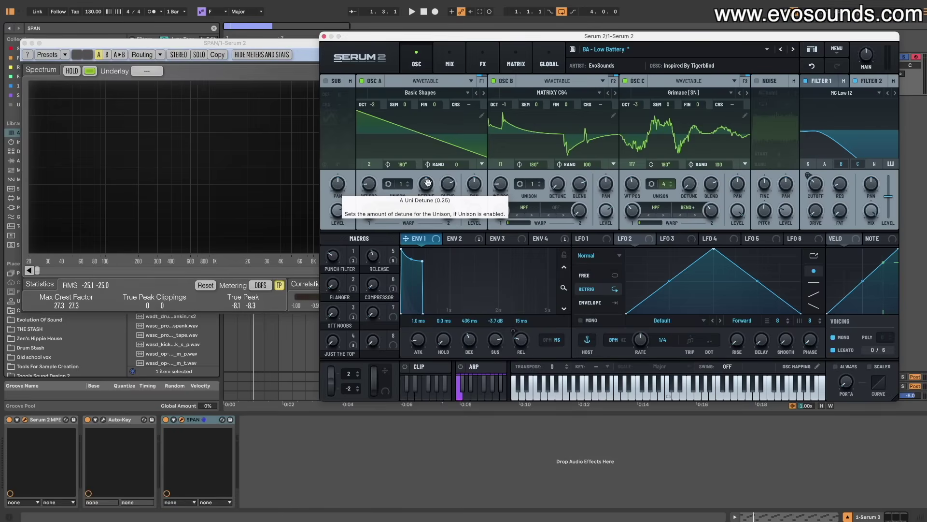
- Set the project tempo to 130 BPM and open the bass MIDI clip's notes beside the Serum 2 window
{"action": "key", "text": "space"}
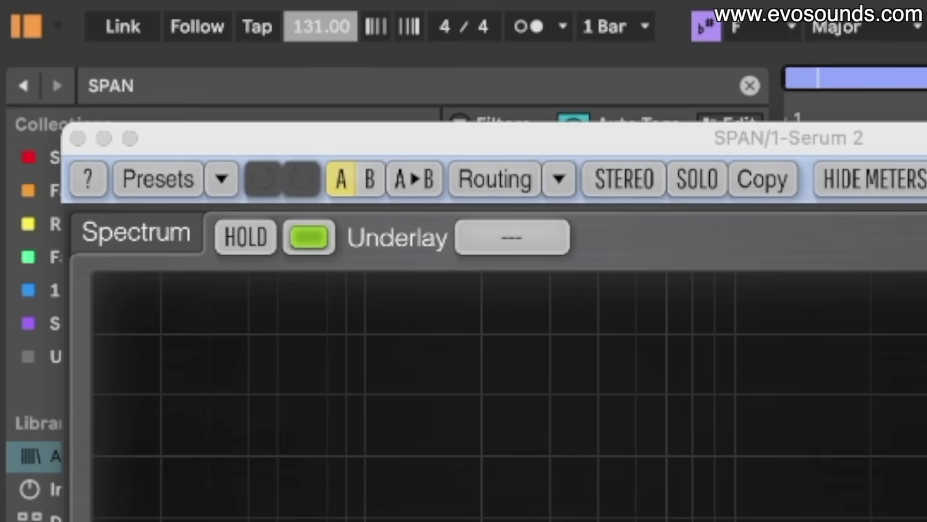
{"action": "left_click_drag", "start_coordinate": [318, 28], "coordinate": [319, 37]}
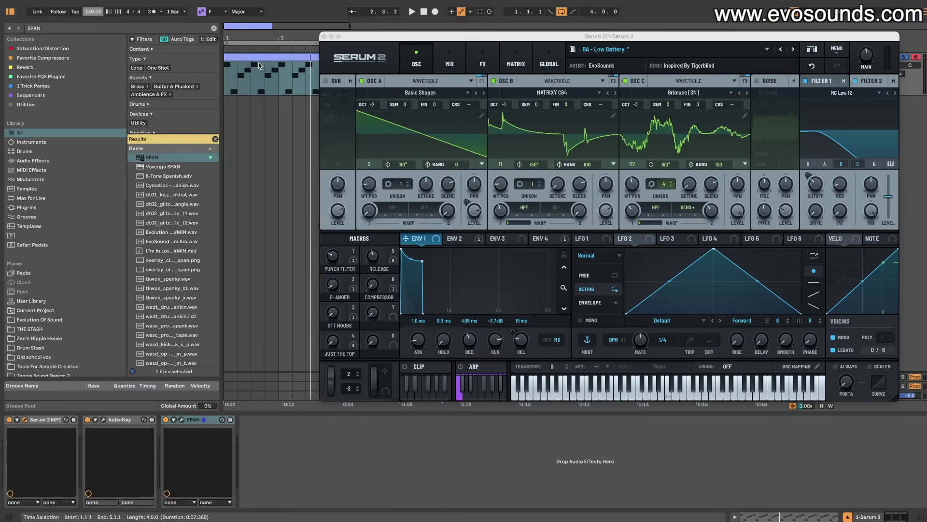
{"action": "left_click_drag", "start_coordinate": [341, 39], "coordinate": [521, 48]}
{"action": "left_click", "coordinate": [272, 56]}
{"action": "double_click", "coordinate": [273, 56]}
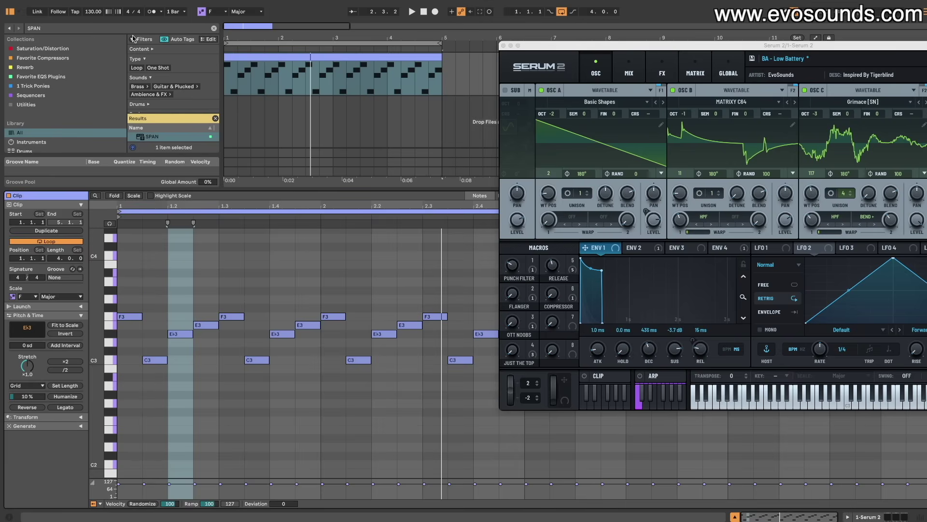
- Show the song tempo automation in the arrangement and play the four-bar clip
{"action": "right_click", "coordinate": [99, 17]}
{"action": "left_click", "coordinate": [175, 113]}
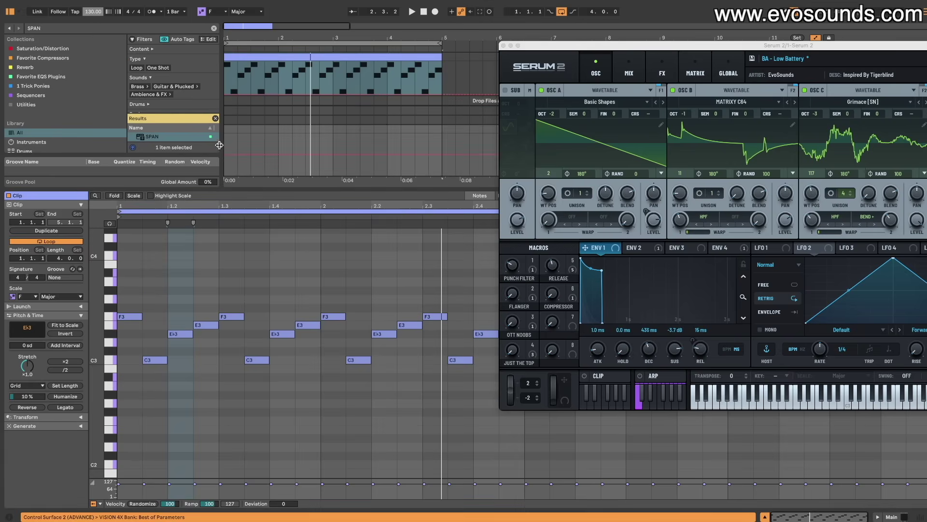
{"action": "left_click", "coordinate": [230, 158]}
{"action": "key", "text": "space"}
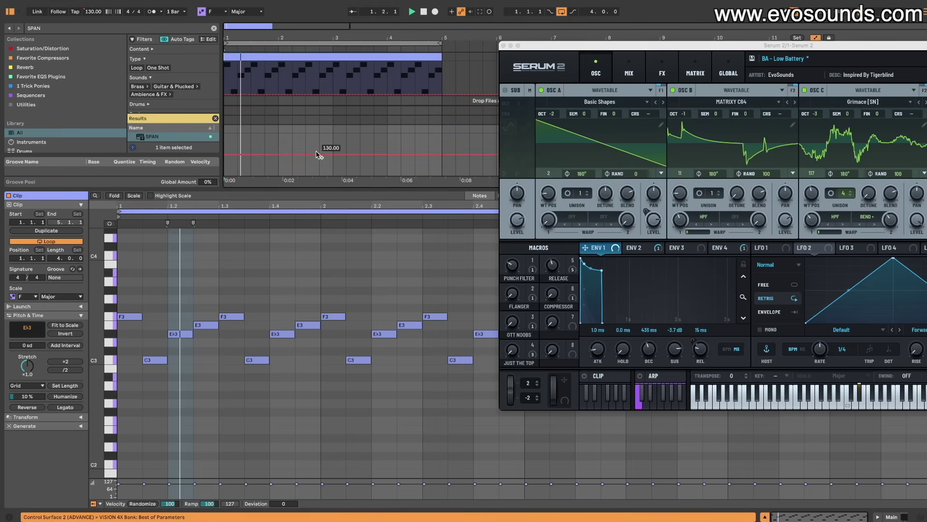
{"action": "mouse_move", "coordinate": [331, 153]}
{"action": "left_mouse_down"}
{"action": "mouse_move", "coordinate": [333, 169]}
{"action": "mouse_move", "coordinate": [434, 172]}
{"action": "mouse_move", "coordinate": [441, 154]}
{"action": "left_mouse_up"}
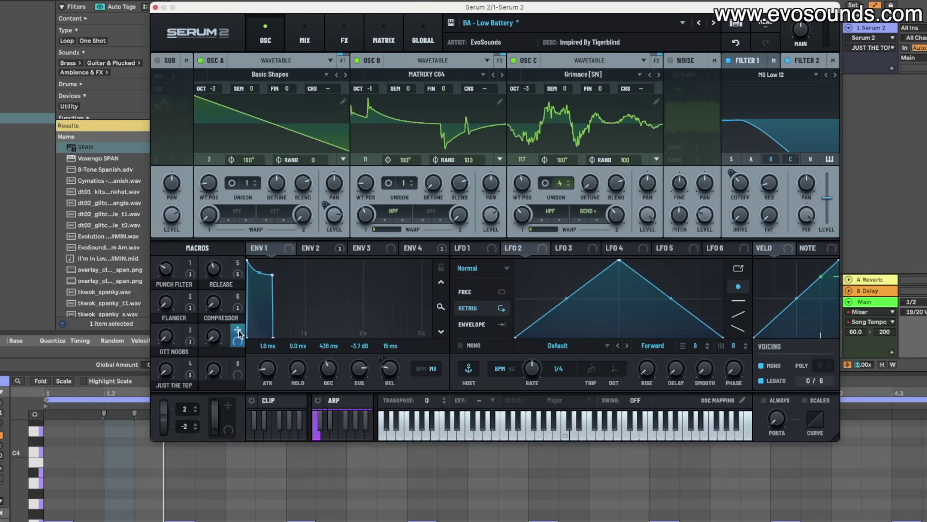
- Remove all modulation destinations from the Just the Top macro
{"action": "left_click", "coordinate": [311, 248]}
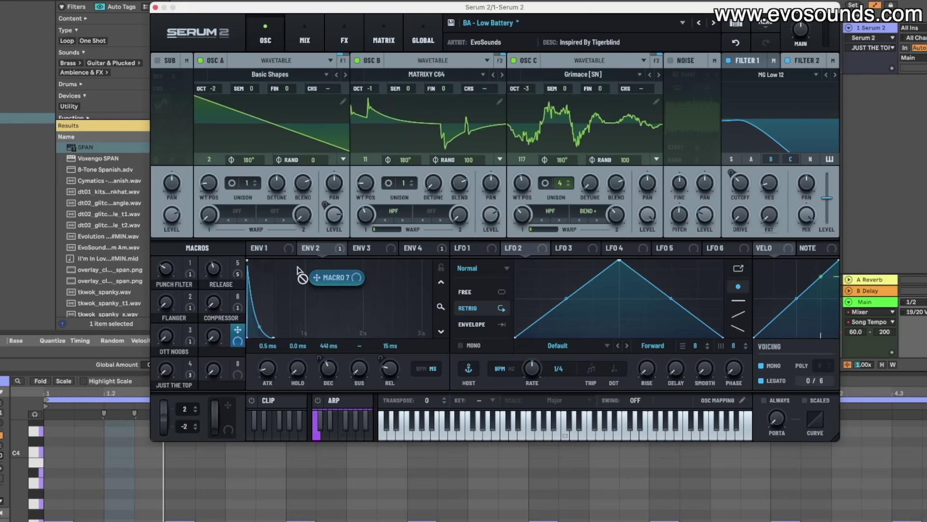
{"action": "right_click", "coordinate": [190, 375]}
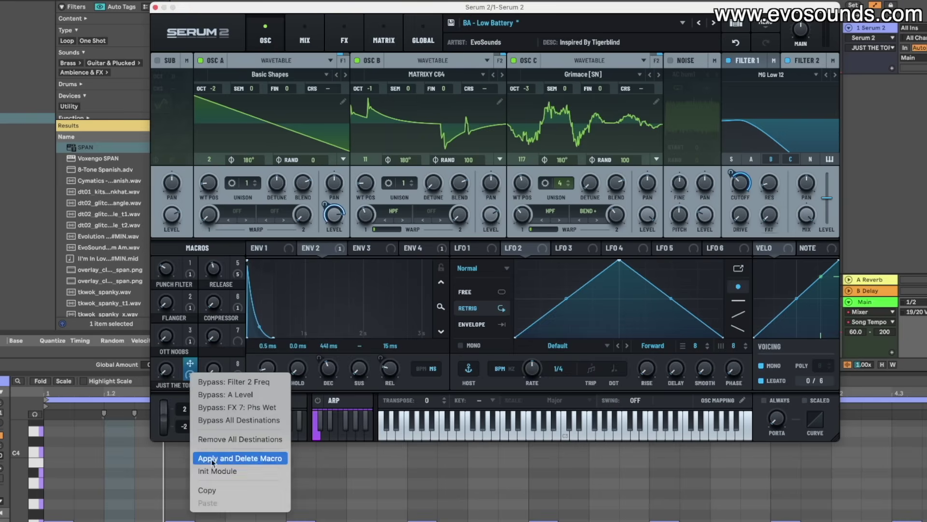
{"action": "left_click", "coordinate": [232, 439]}
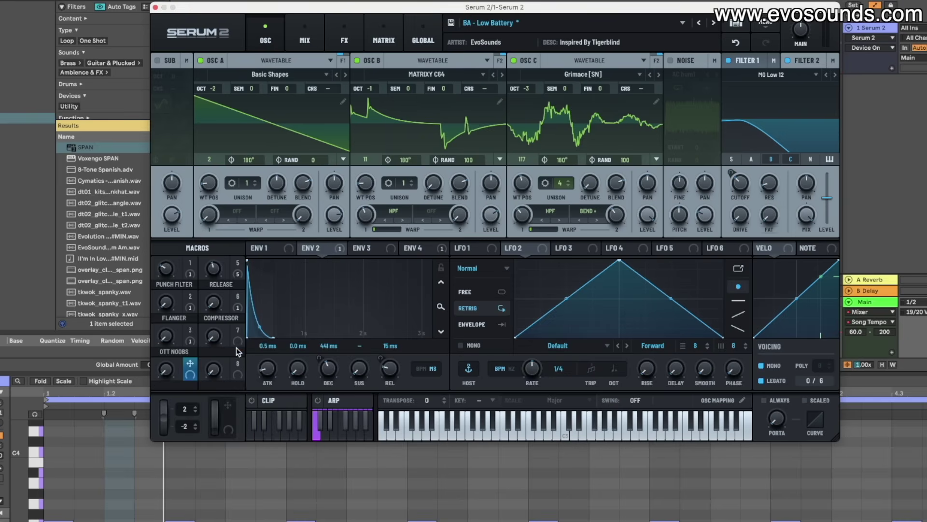
- Assign Macro 7 to ENV 1's decay and release
{"action": "left_click_drag", "start_coordinate": [246, 337], "coordinate": [268, 249]}
{"action": "left_click_drag", "start_coordinate": [237, 336], "coordinate": [390, 368]}
{"action": "left_click_drag", "start_coordinate": [234, 340], "coordinate": [321, 370]}
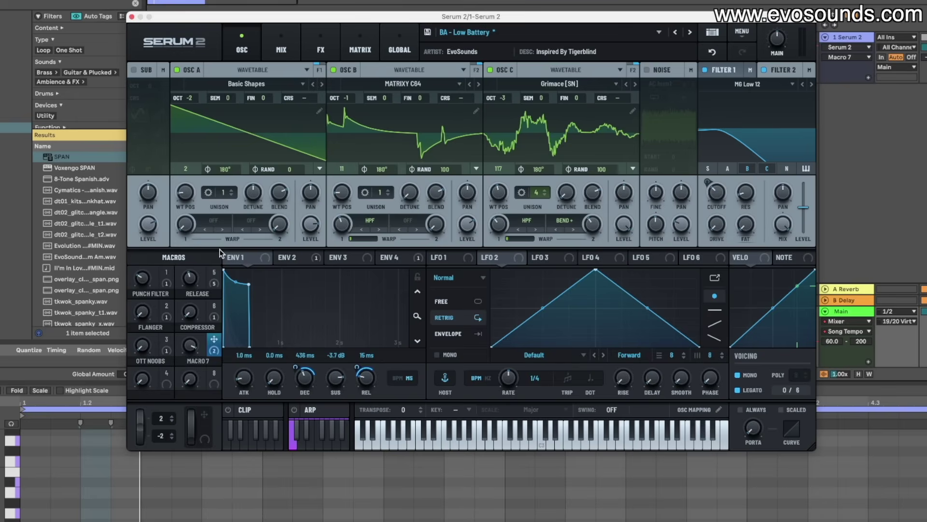
- Assign Macro 7 to the decay and release of ENV 2 and ENV 4 during playback, with 74% on ENV 4's release
{"action": "key", "text": "space"}
{"action": "left_click_drag", "start_coordinate": [214, 339], "coordinate": [360, 378]}
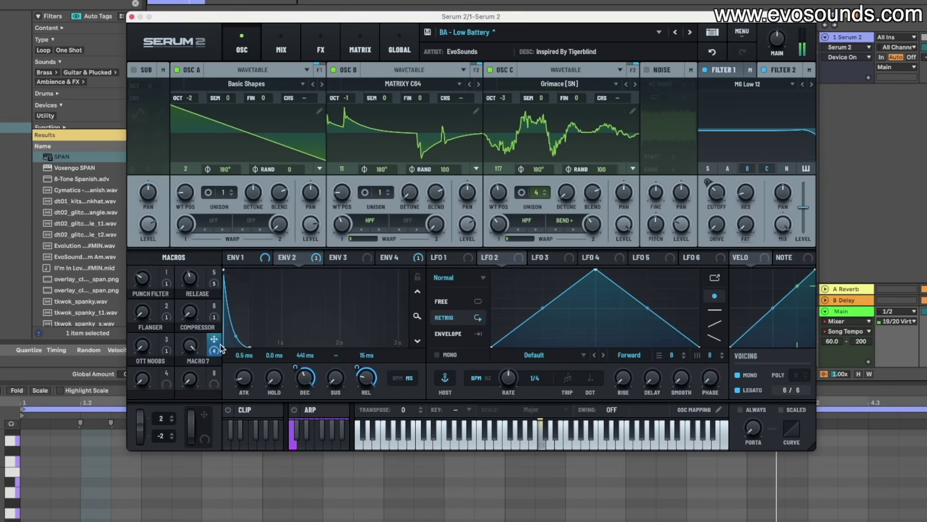
{"action": "left_click", "coordinate": [389, 257]}
{"action": "left_click_drag", "start_coordinate": [214, 339], "coordinate": [360, 370]}
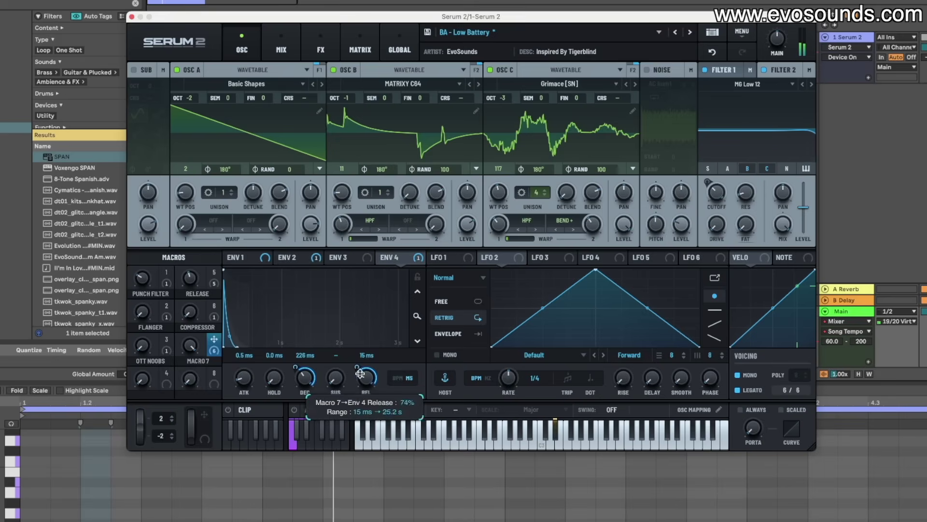
- Assign Macro 7 to the level of oscillator A
{"action": "left_click", "coordinate": [320, 46]}
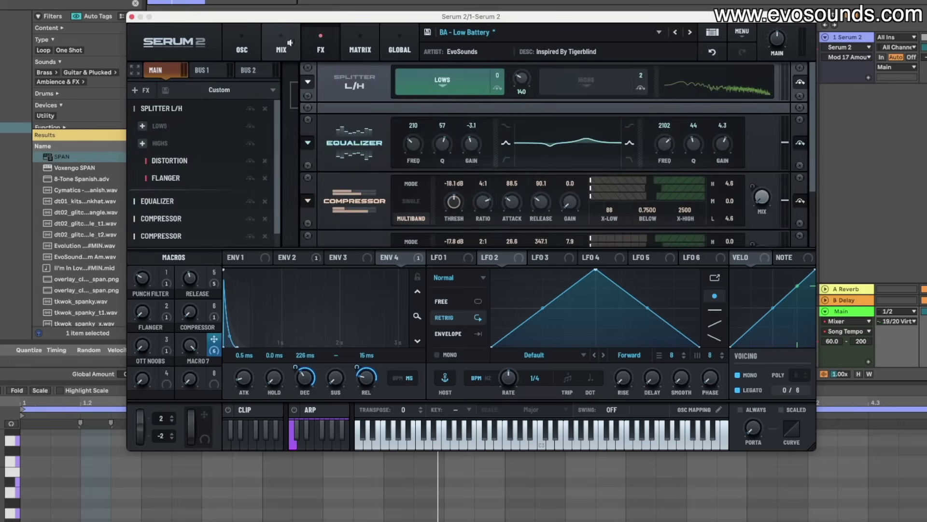
{"action": "left_click", "coordinate": [242, 48]}
{"action": "left_click_drag", "start_coordinate": [217, 346], "coordinate": [311, 224]}
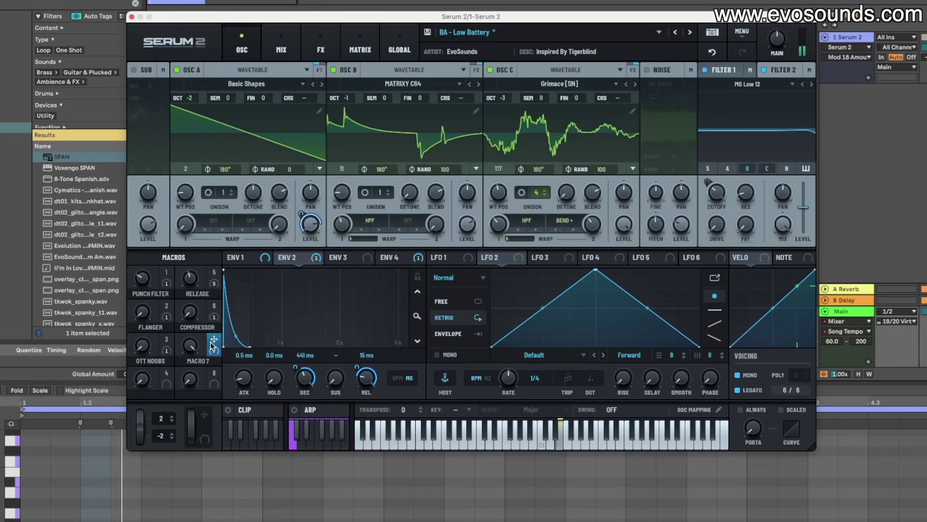
- Assign Macro 7 to the mix of the Phaser at the end of the effects chain
{"action": "left_click", "coordinate": [319, 50]}
{"action": "scroll", "coordinate": [213, 178], "scroll_direction": "down", "scroll_amount": 1}
{"action": "left_click", "coordinate": [213, 238]}
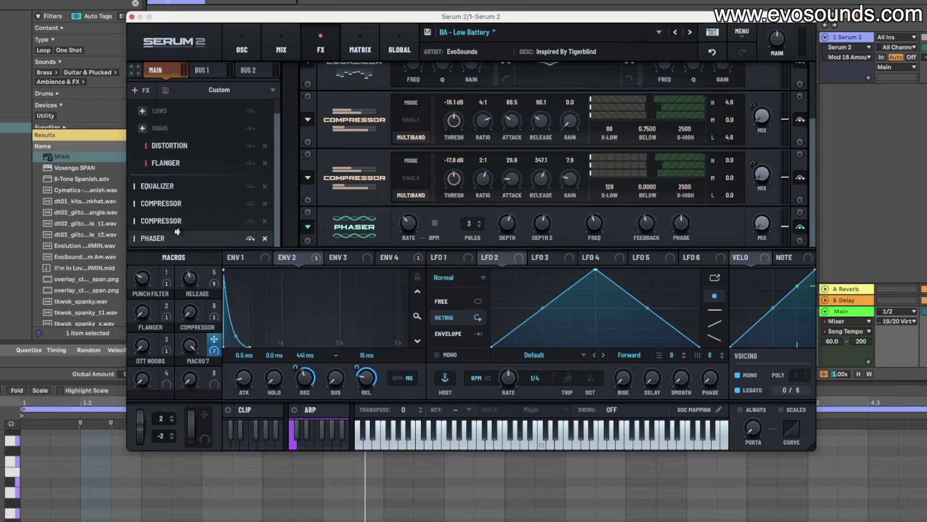
{"action": "left_click_drag", "start_coordinate": [213, 347], "coordinate": [754, 223]}
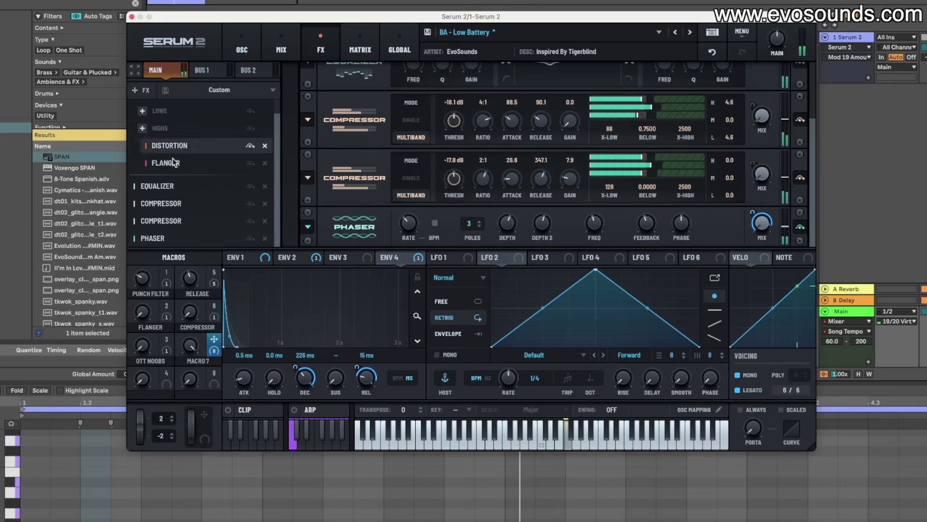
- Assign Macro 7 to the mix of the Flanger in the splitter's highs
{"action": "left_click", "coordinate": [218, 163]}
{"action": "left_click_drag", "start_coordinate": [214, 339], "coordinate": [763, 97]}
{"action": "mouse_move", "coordinate": [469, 104]}
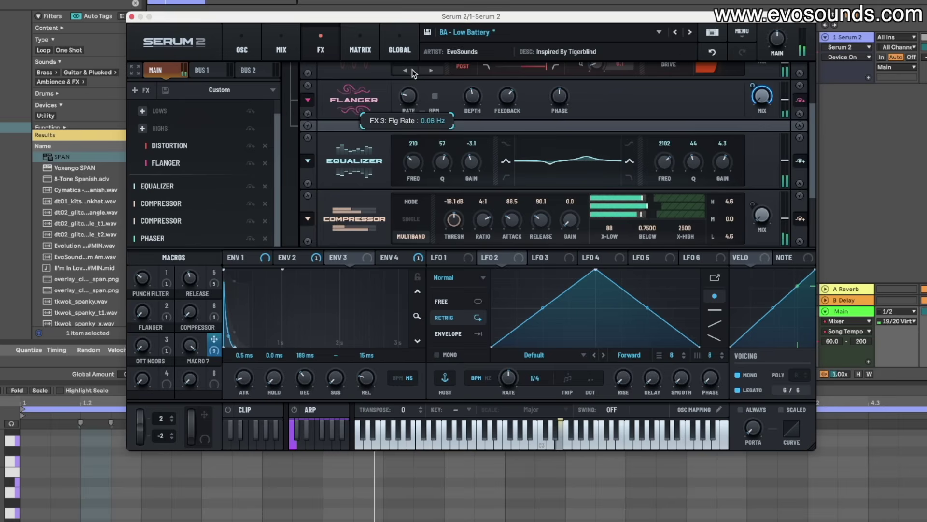
{"action": "left_click", "coordinate": [197, 344]}
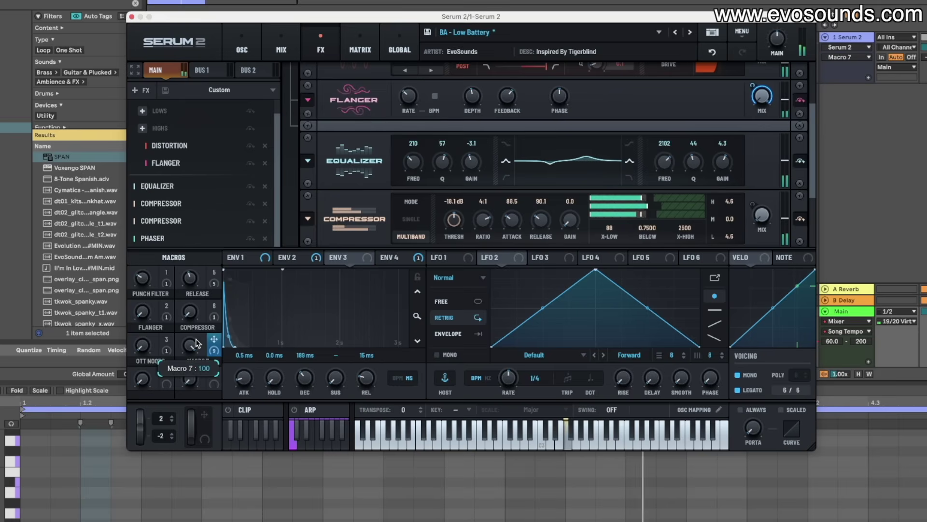